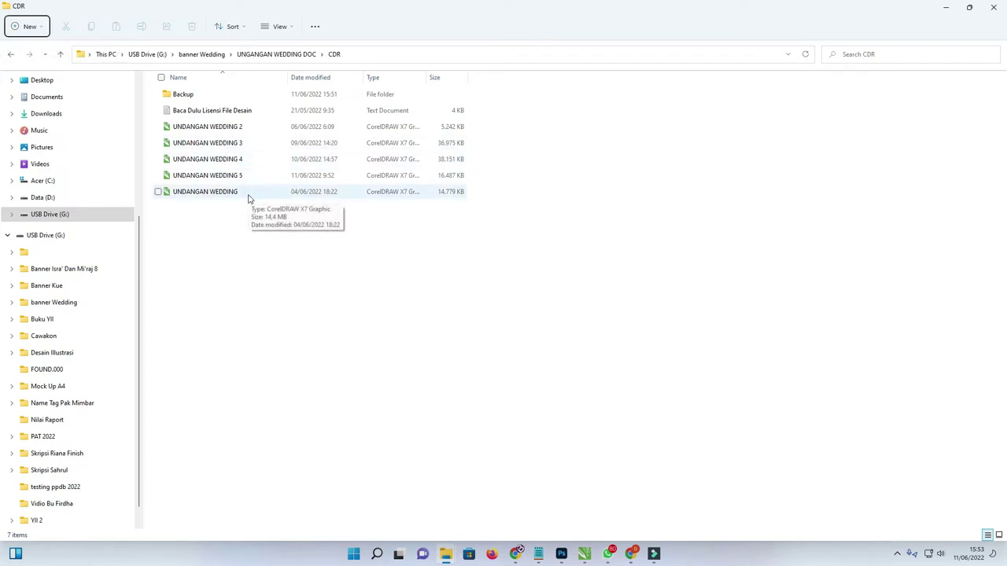
Open the files UNDANGAN WEDDING, UNDANGAN WEDDING 2, UNDANGAN WEDDING 3 and UNDANGAN WEDDING 4 together in CorelDRAW.
click(208, 132)
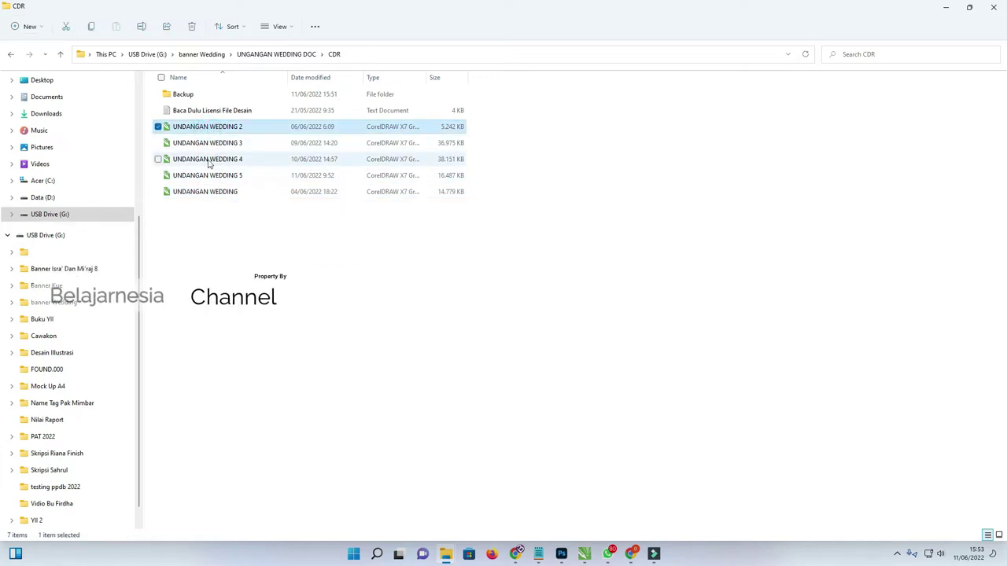
ctrl+click(208, 161)
ctrl+click(202, 142)
ctrl+click(200, 191)
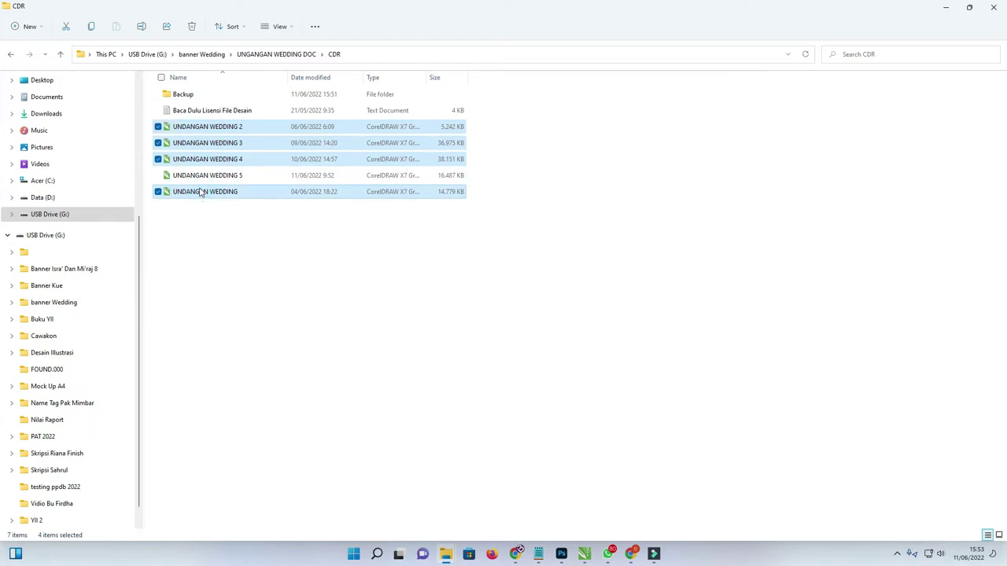
right_click(200, 192)
click(227, 223)
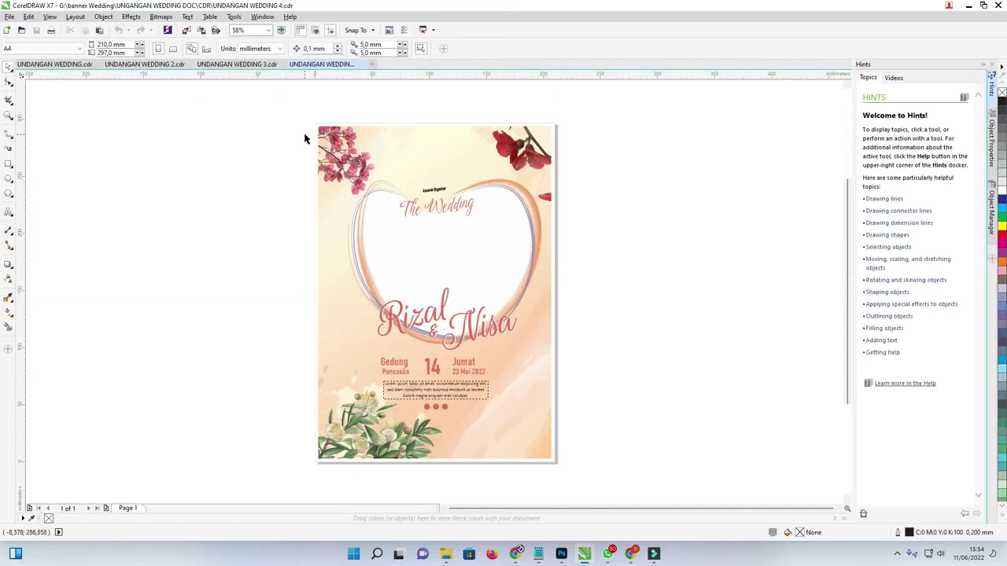
Look through the four open invitation designs one by one, including the heart frame in UNDANGAN WEDDING 4.
click(57, 66)
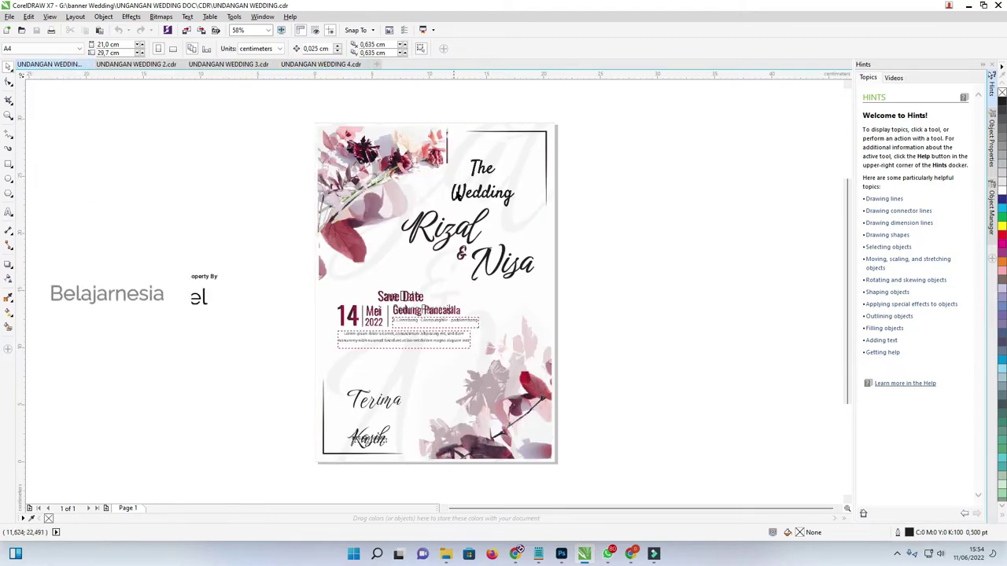
key(Tab)
click(135, 65)
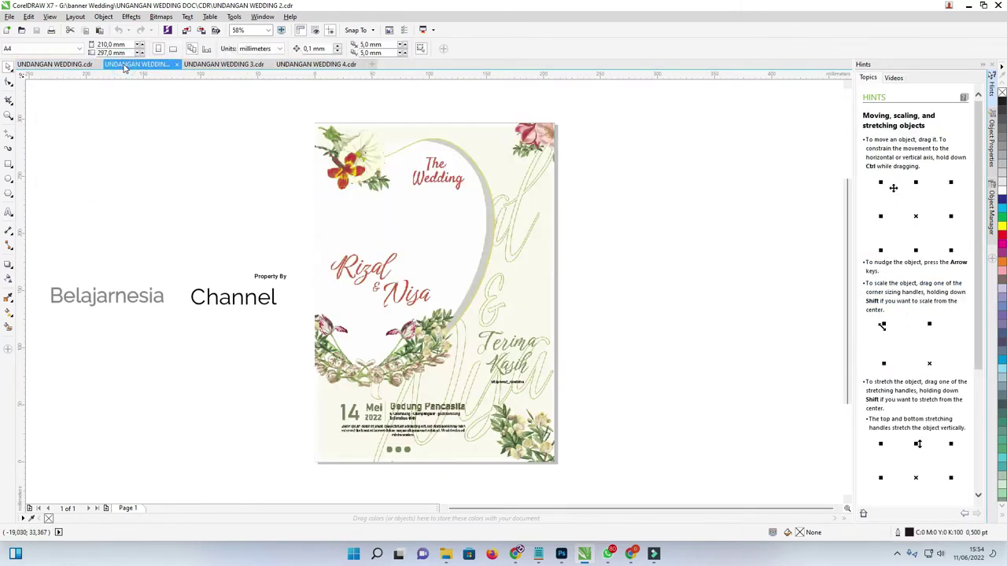
click(202, 66)
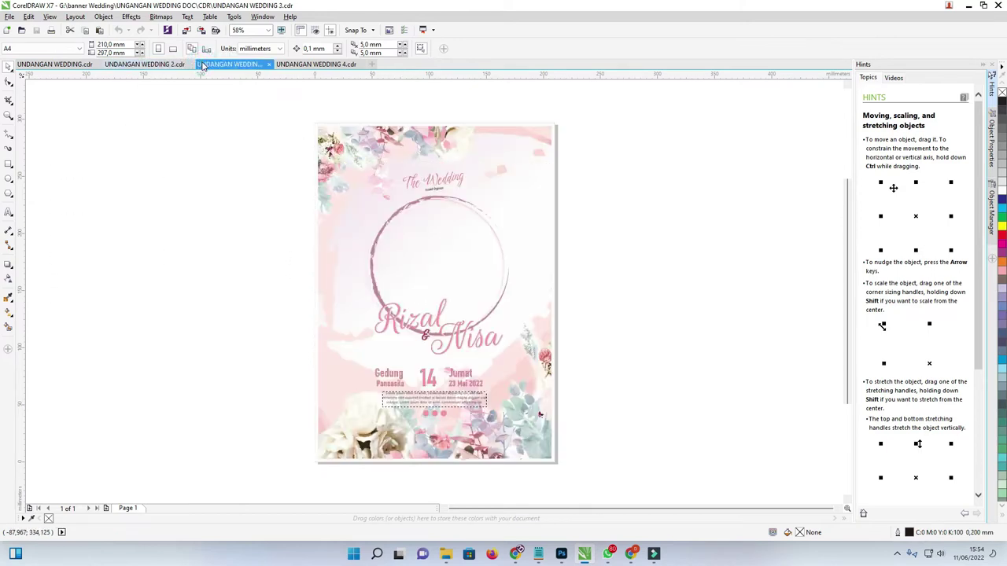
click(315, 65)
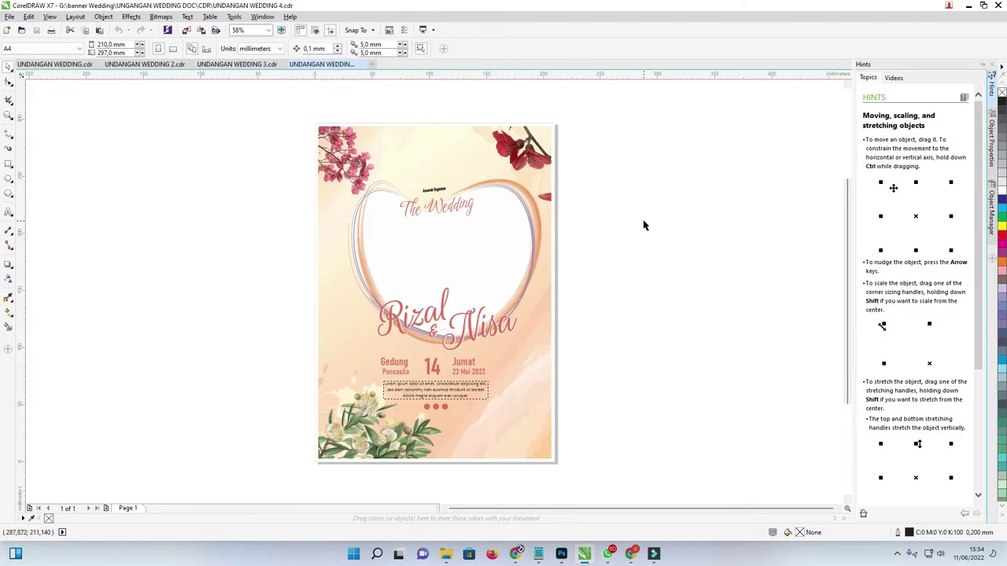
click(369, 195)
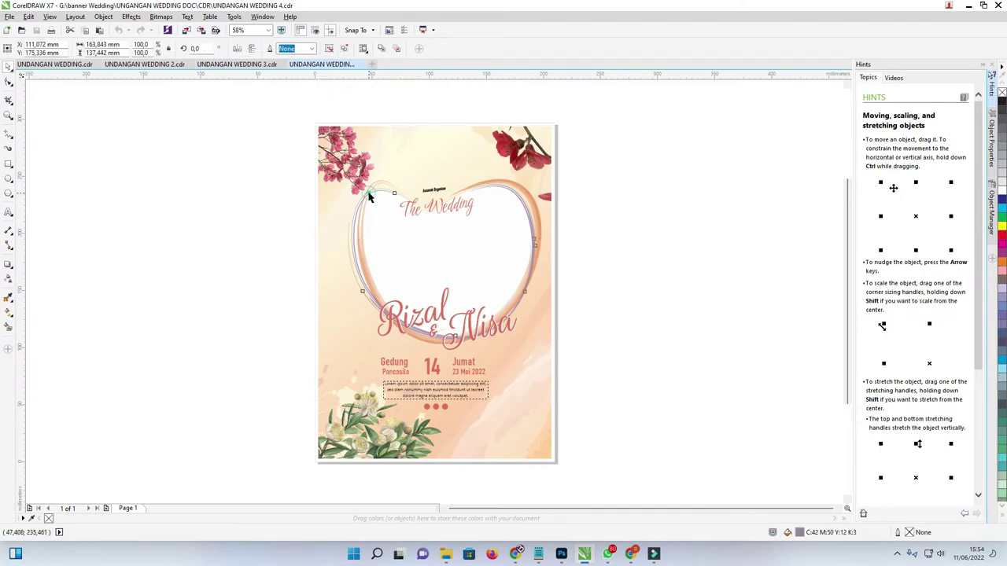
click(707, 214)
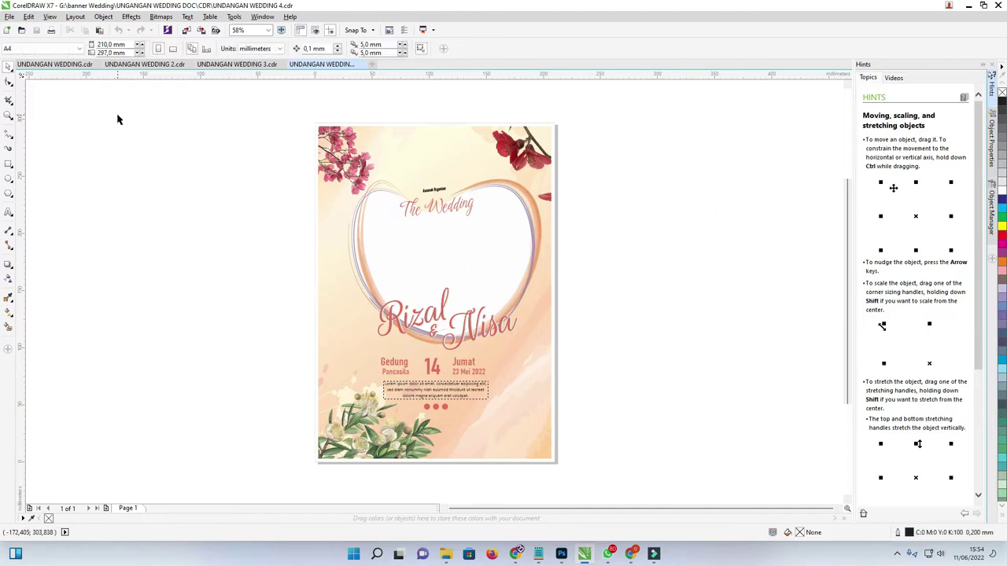
Examine the "The Wedding" heading and the couple's name texts in the UNDANGAN WEDDING design.
click(55, 63)
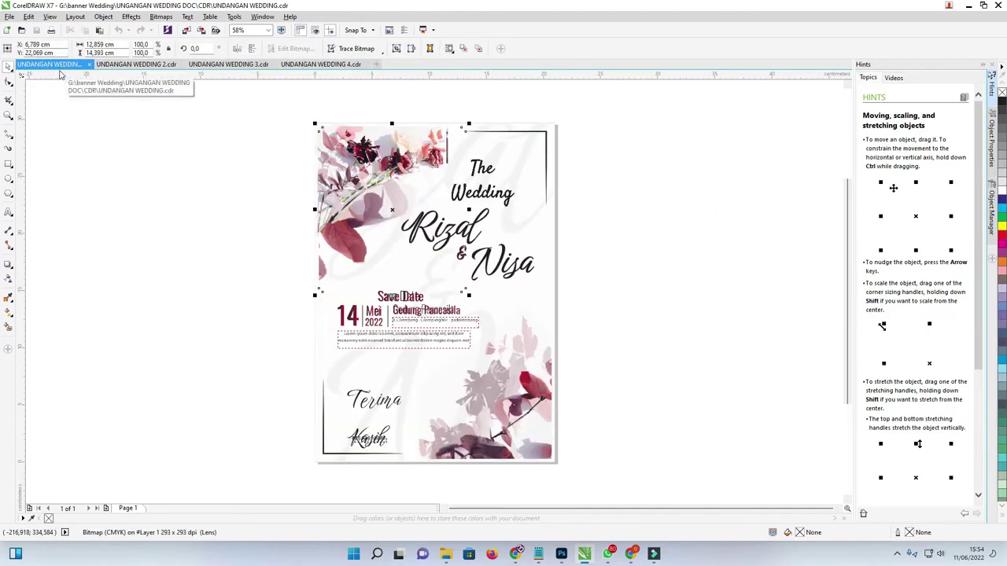
scroll(482, 183, up, 6)
scroll(482, 183, down, 3)
scroll(483, 194, down, 1)
double_click(483, 194)
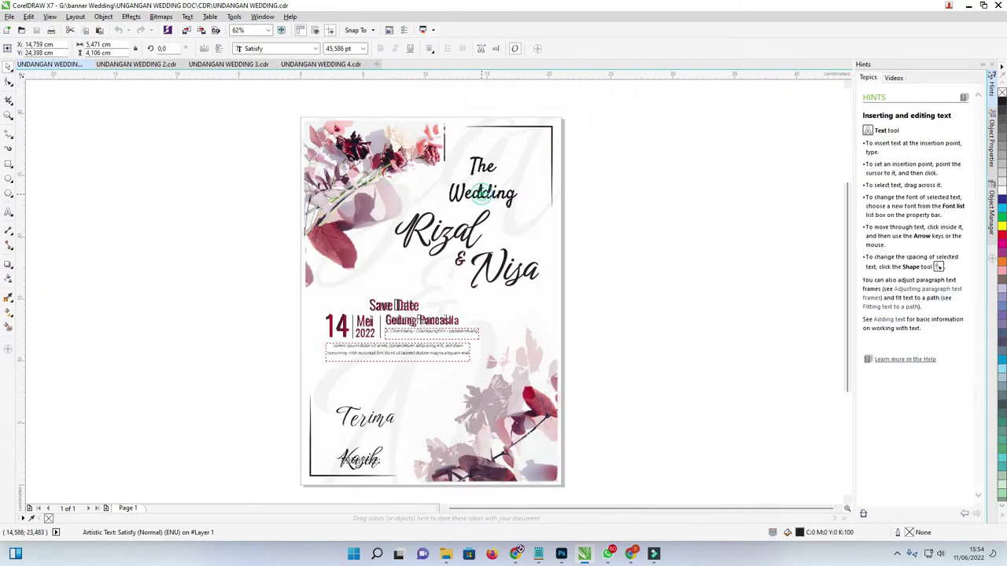
click(8, 83)
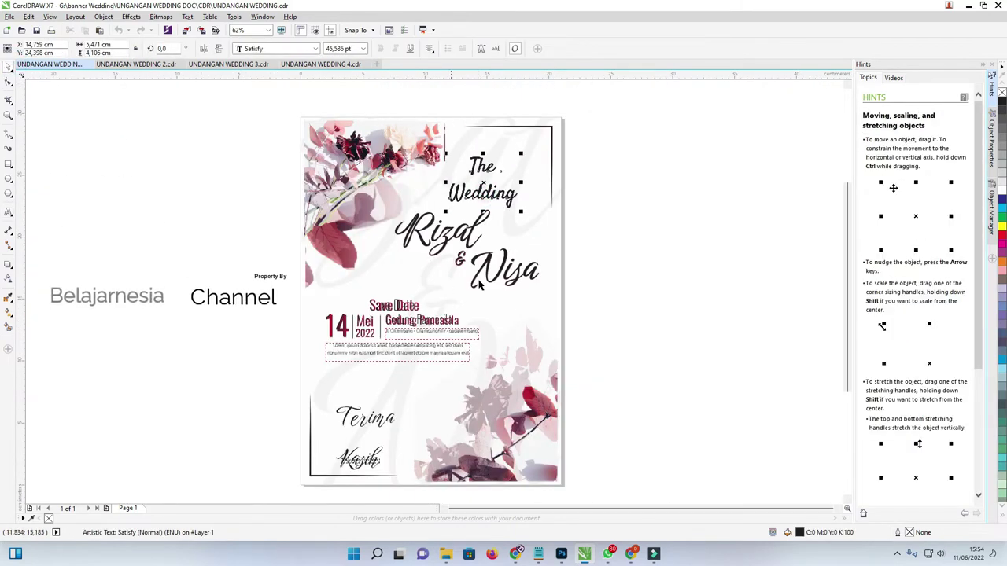
click(470, 241)
click(517, 270)
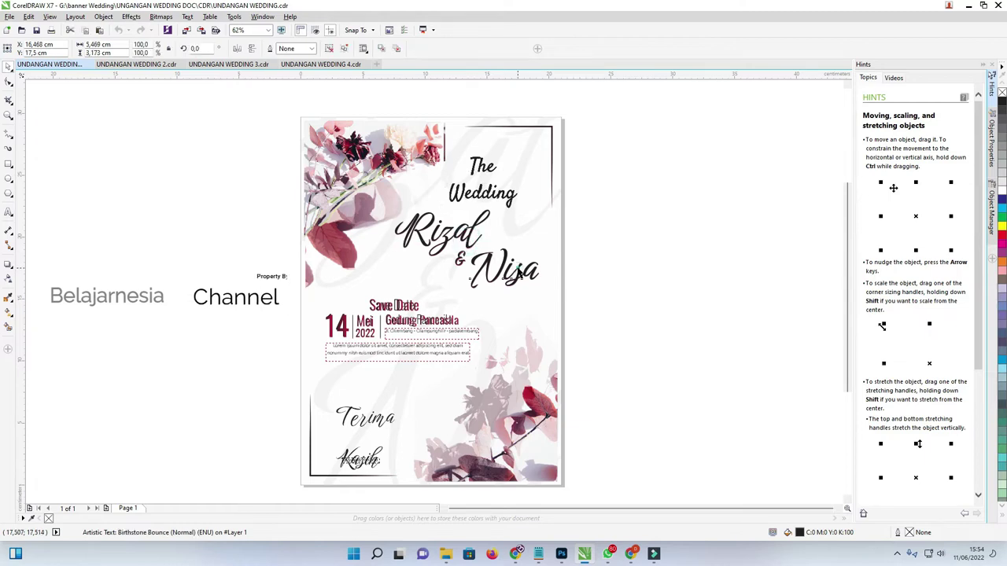
click(485, 207)
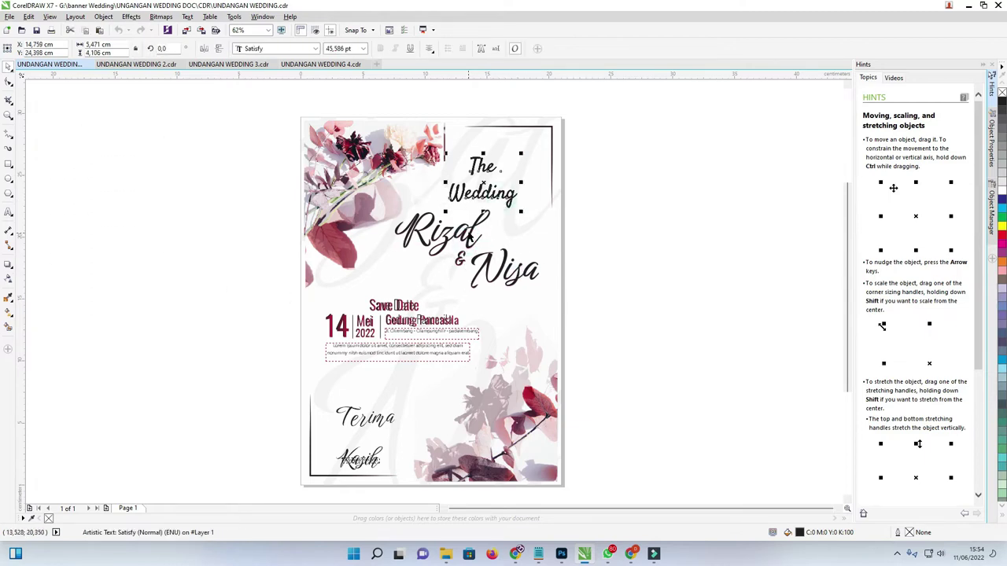
Ungroup all objects in the overlapping "Save Date" heading above the date.
scroll(417, 303, up, 2)
click(393, 313)
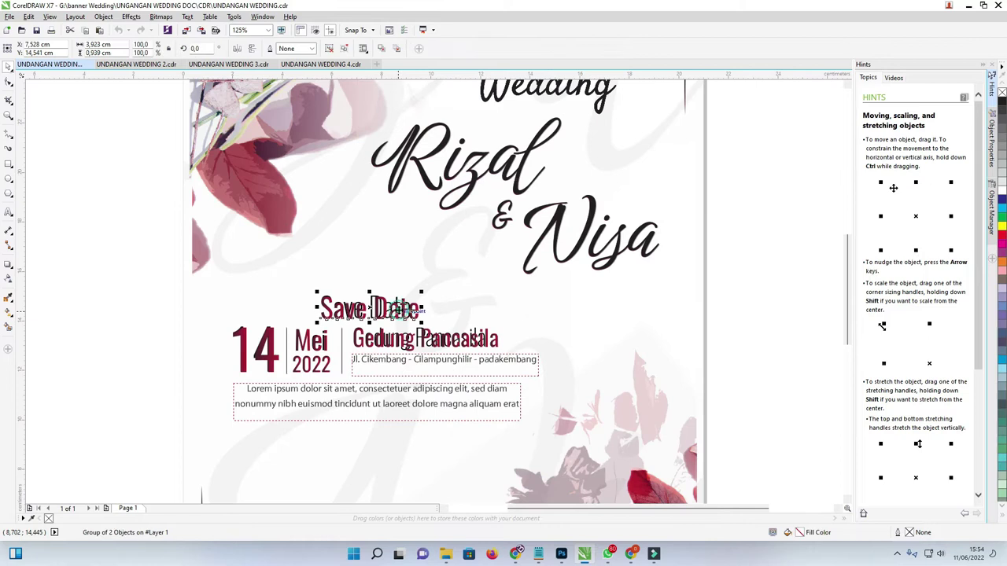
drag(387, 311, 381, 307)
right_click(381, 307)
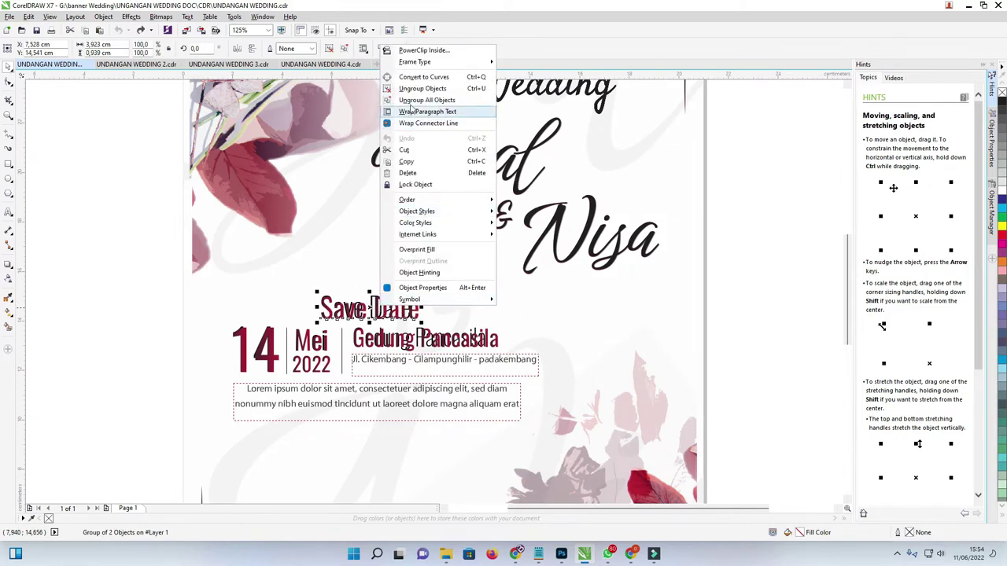
click(413, 100)
Try moving the black "Save Date" text off the red lettering for editing, and undo the move.
click(350, 312)
drag(353, 285, 247, 302)
click(376, 304)
double_click(246, 299)
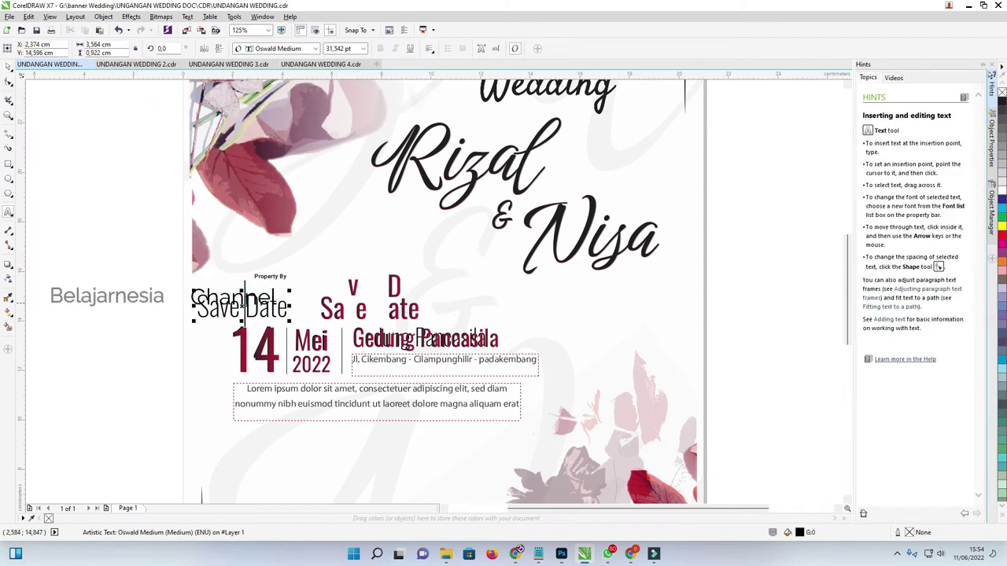
key(ctrl+a)
key(ctrl+z)
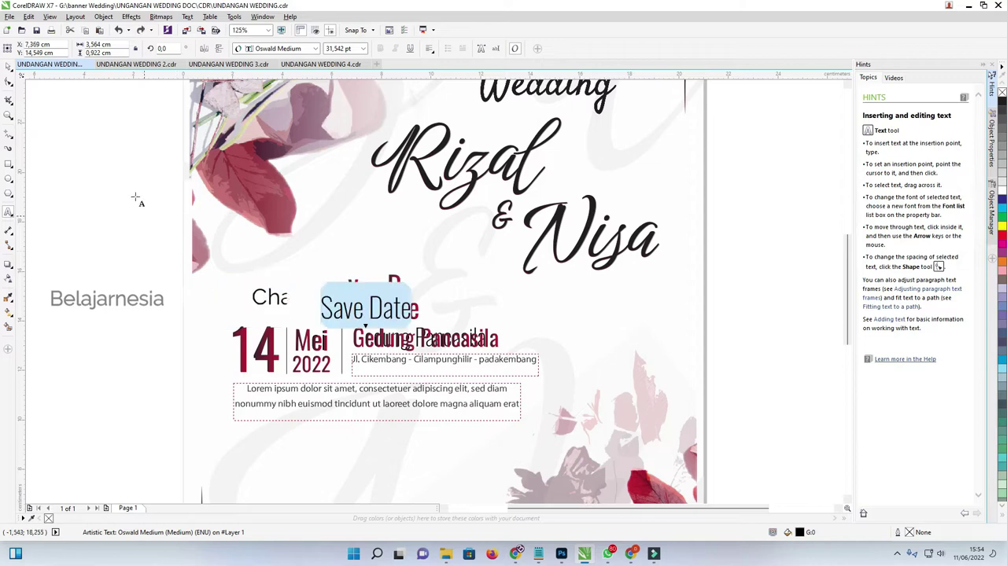
click(7, 67)
click(92, 164)
Examine the groom's name text and the fine detail of the red leaf artwork in the page's lower corner.
drag(847, 281, 840, 329)
scroll(262, 244, down, 2)
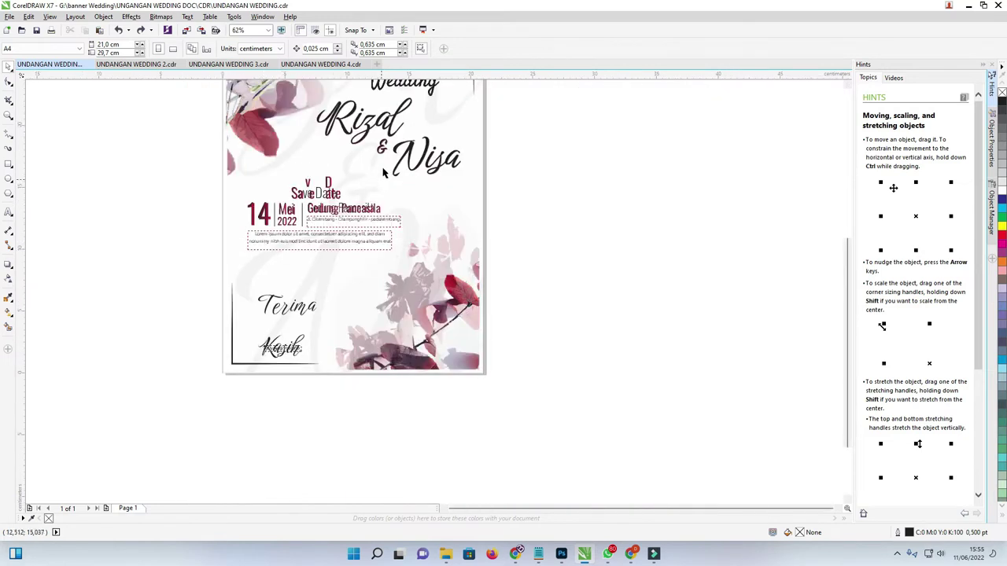
click(389, 132)
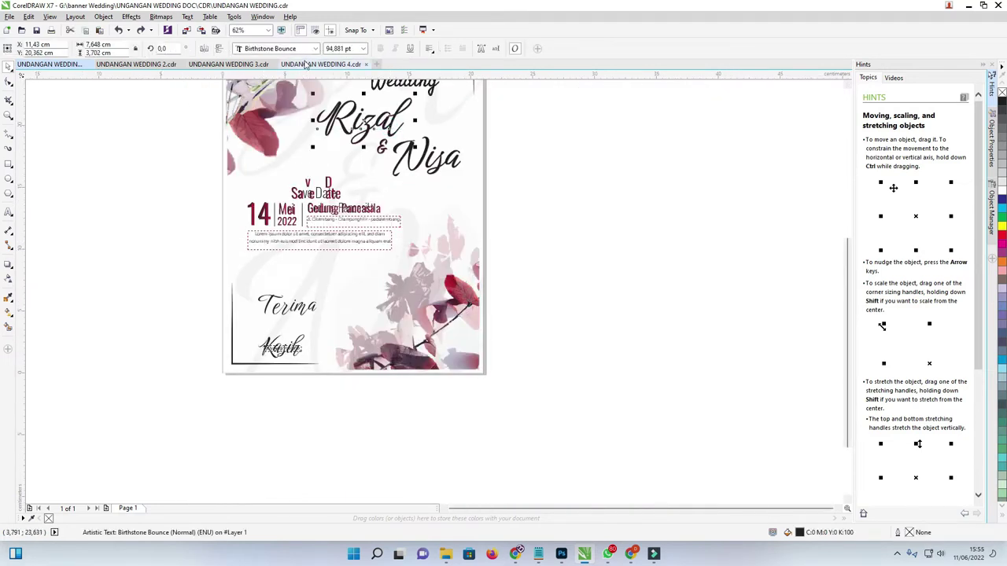
click(460, 295)
click(462, 303)
scroll(458, 295, up, 4)
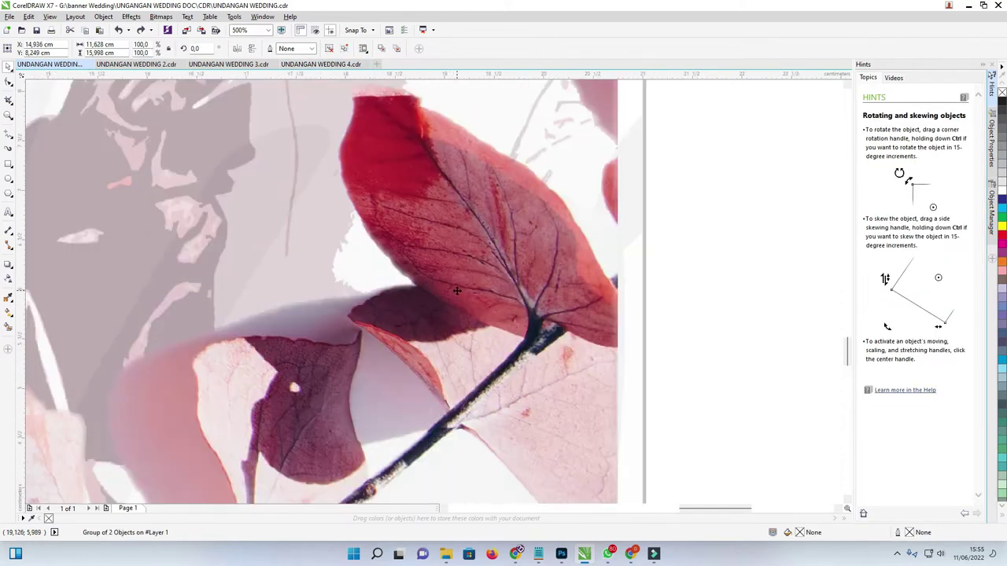
scroll(450, 260, up, 3)
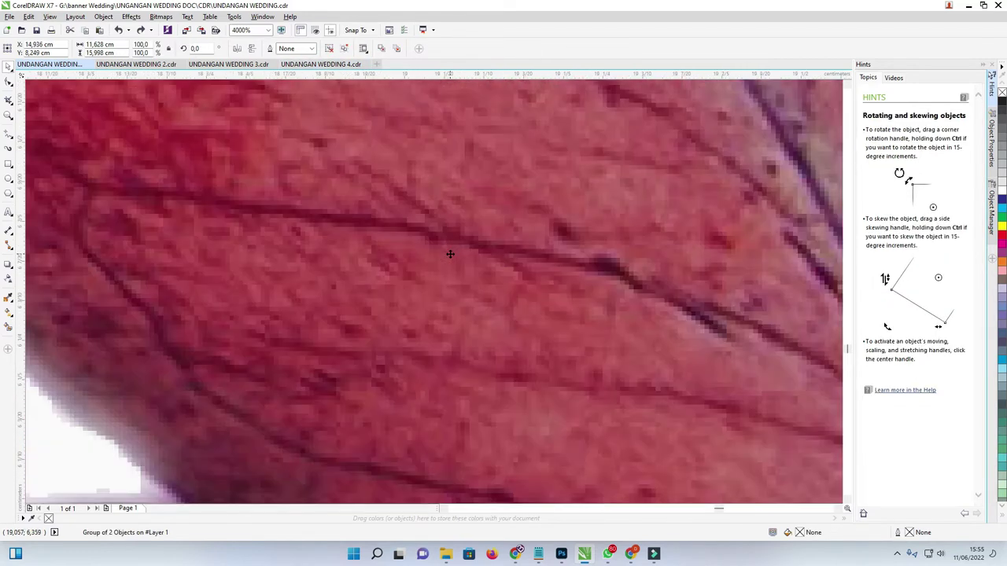
scroll(449, 254, down, 3)
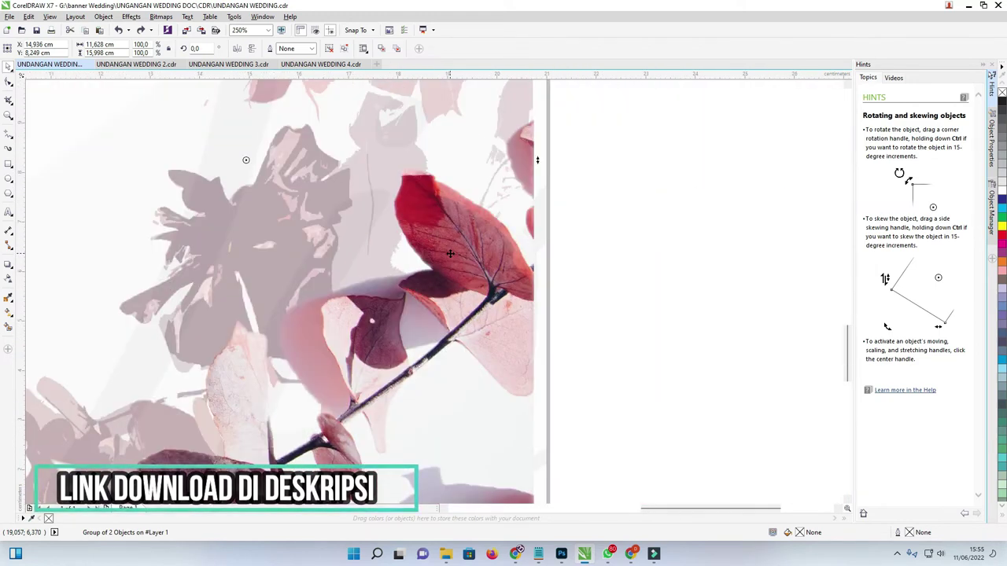
scroll(450, 253, down, 1)
scroll(449, 252, down, 2)
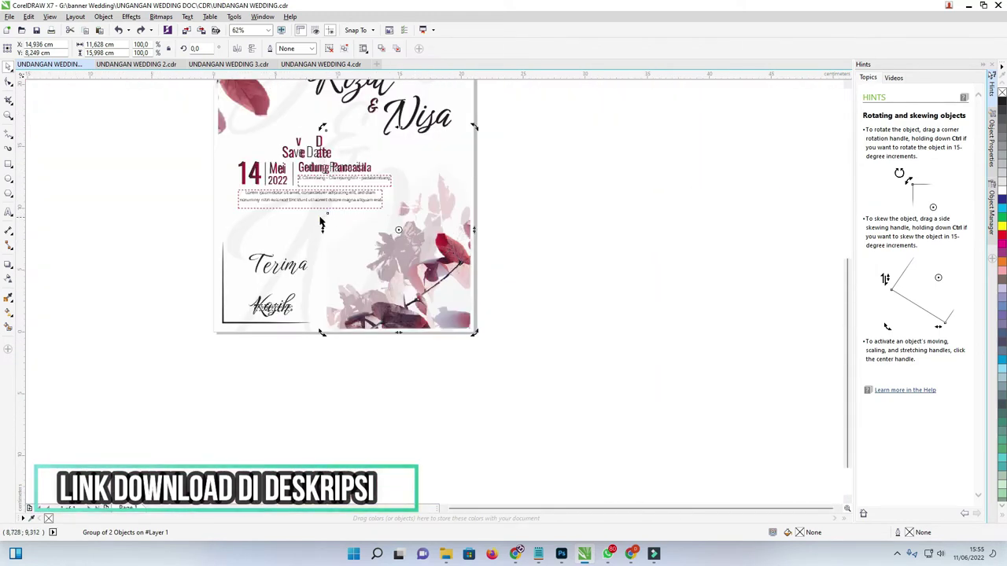
scroll(450, 229, down, 1)
key(Escape)
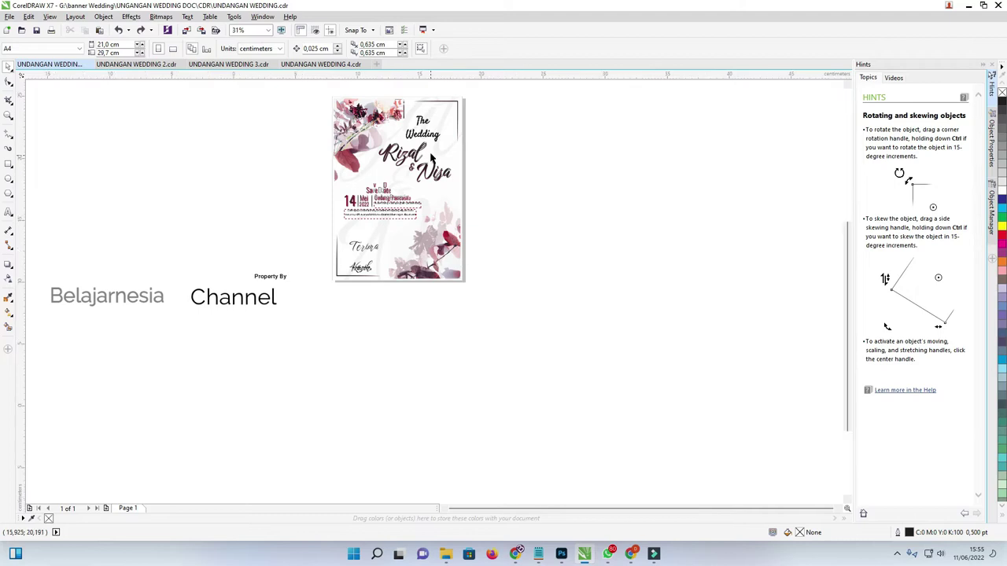
Examine the invitation's full-page background group and its overall layout.
scroll(431, 157, up, 2)
scroll(346, 157, down, 2)
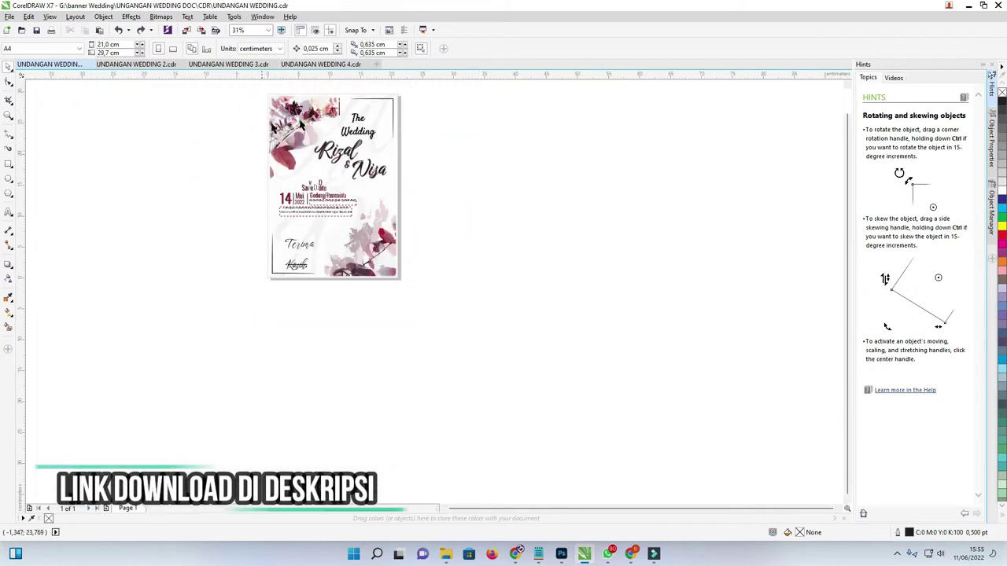
click(380, 109)
drag(381, 109, 354, 114)
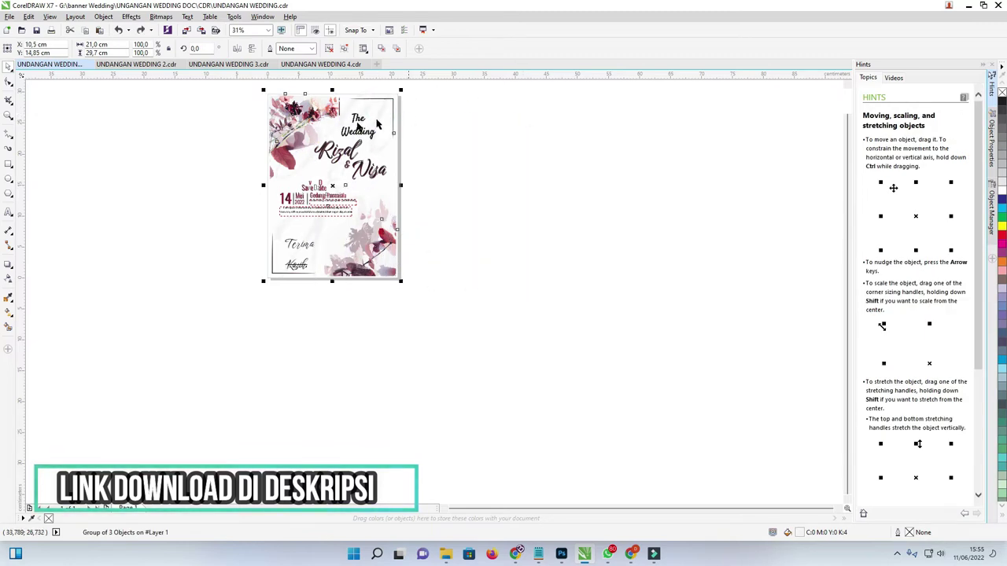
scroll(355, 112, up, 1)
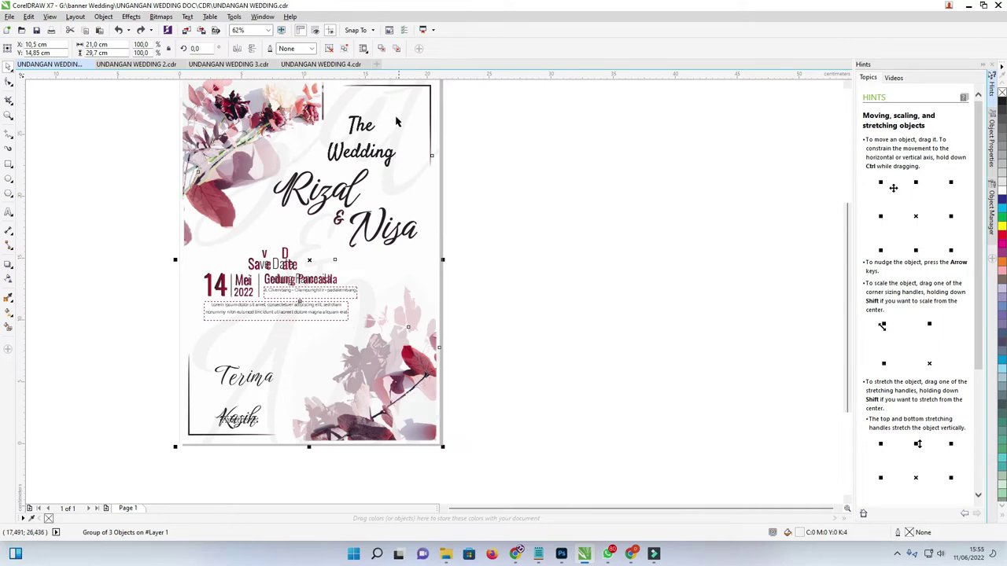
scroll(397, 122, down, 1)
Place the groom's name text on the empty area beside the page and replace its wording with another first name.
click(391, 171)
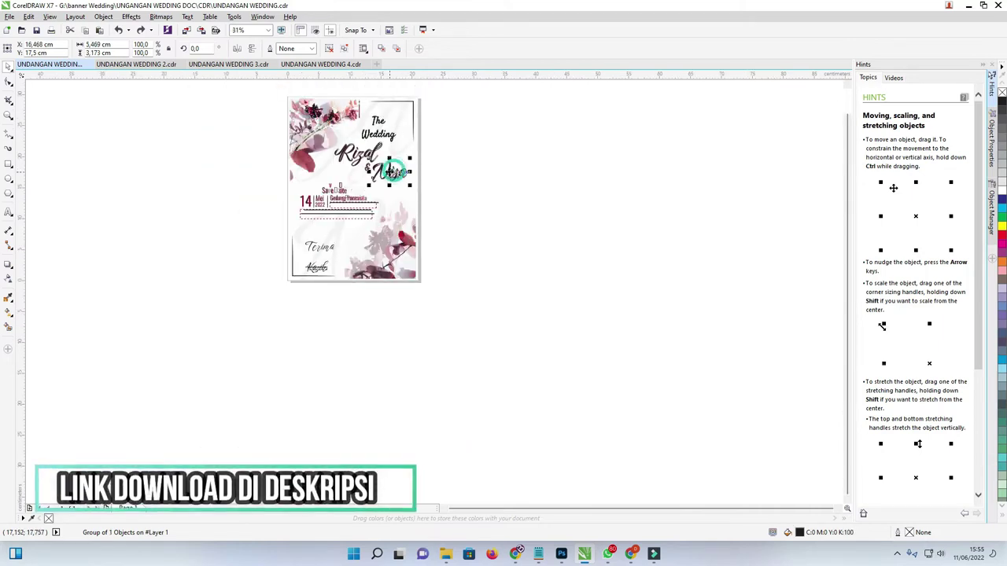
drag(355, 163, 558, 151)
scroll(558, 151, up, 1)
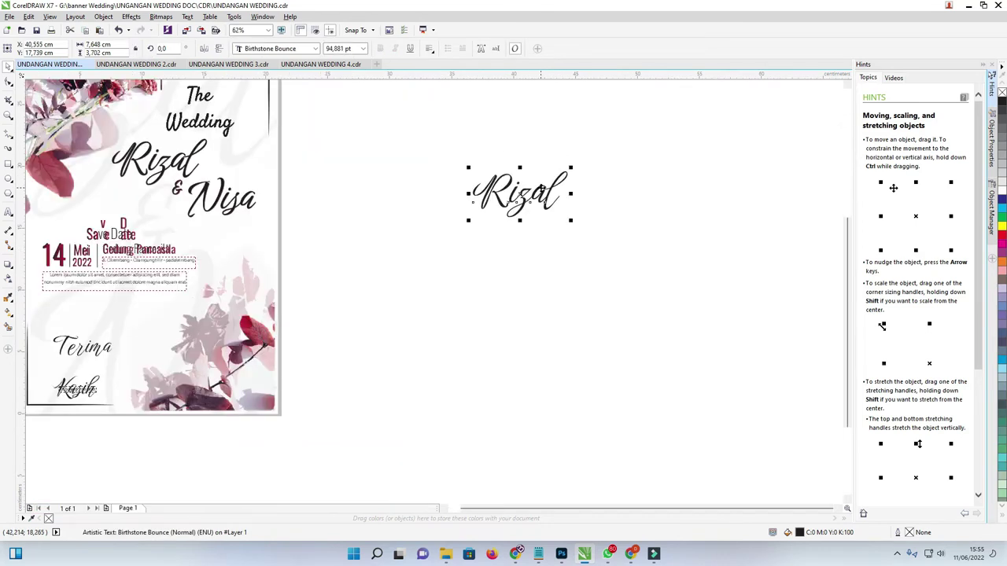
double_click(543, 190)
key(ctrl+a)
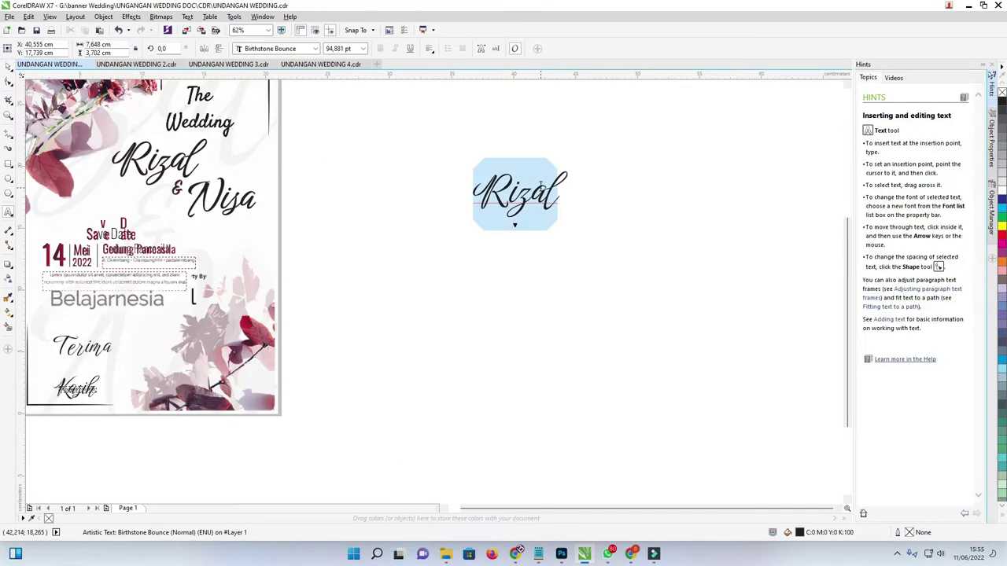
text(Rian)
click(8, 66)
Duplicate the new name text just below itself and change the copy to the second partner's first name.
click(534, 197)
drag(534, 196, 546, 258)
right_click(546, 258)
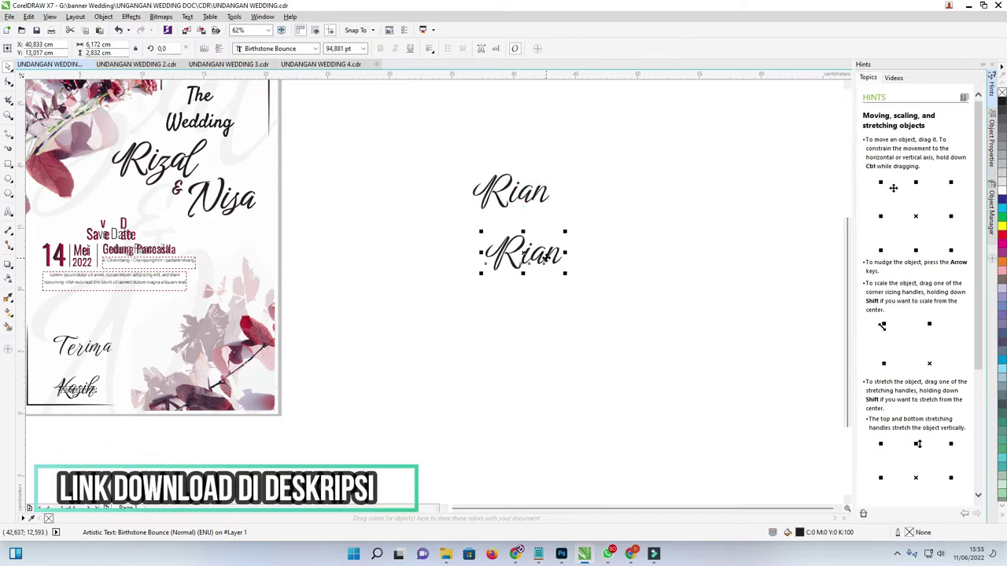
double_click(545, 258)
key(ctrl+a)
text(R)
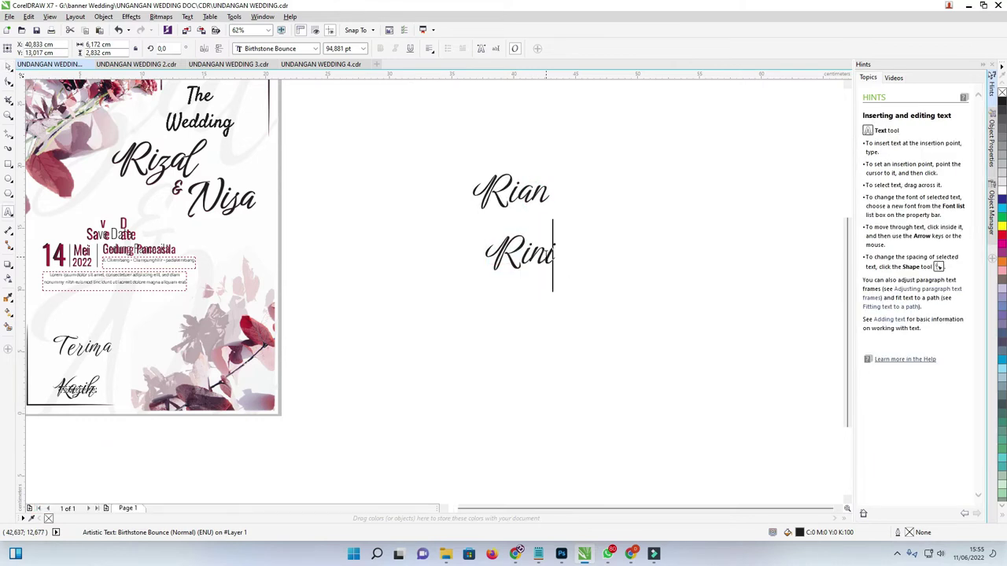
Move the lower name up closer beneath the first name beside the page, and deselect it.
drag(555, 332, 557, 304)
scroll(557, 303, down, 1)
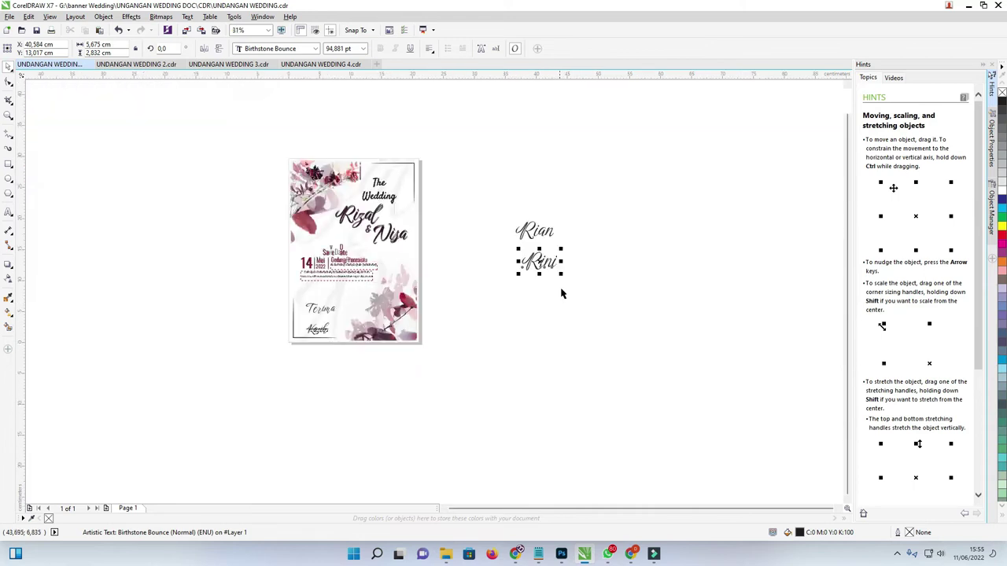
click(578, 227)
scroll(578, 227, up, 2)
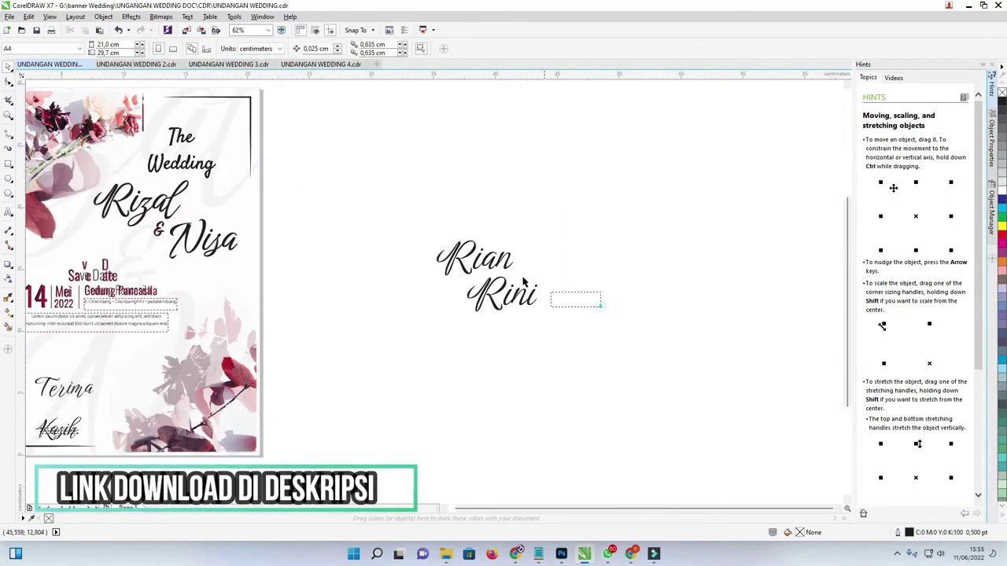
Enlarge the two names beside the page together to about 47.6 cm wide, and place them as one group over the invitation.
drag(614, 320, 431, 212)
scroll(441, 236, down, 2)
drag(497, 283, 618, 367)
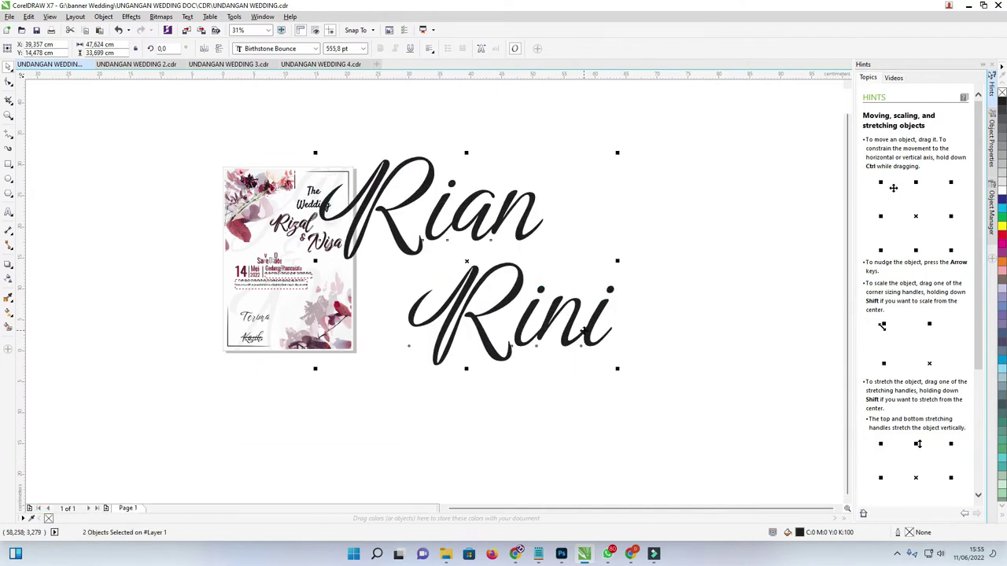
key(ctrl+g)
drag(523, 227, 357, 228)
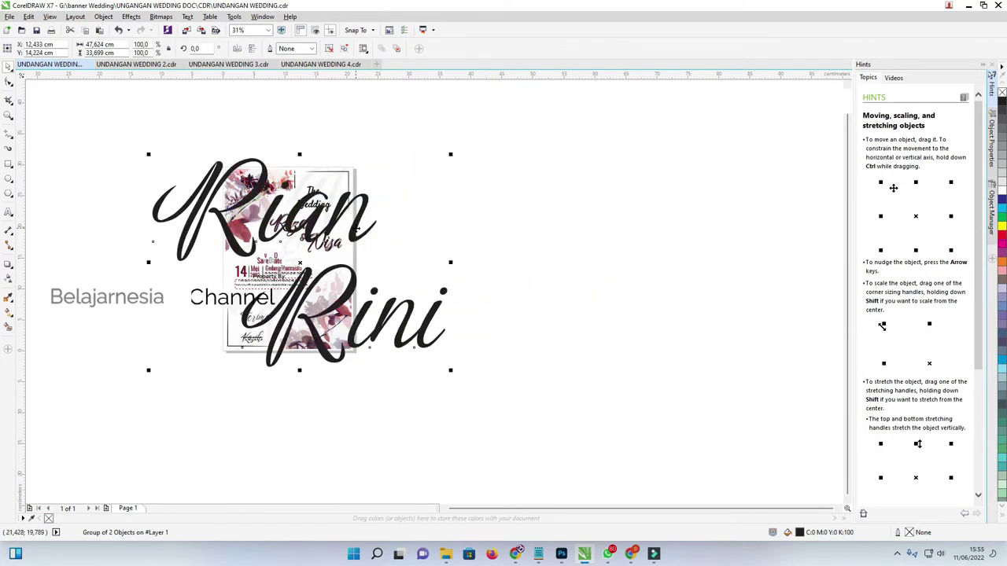
Reduce the grouped names to about 43.8 × 31 cm and shift them slightly upward over the invitation.
scroll(357, 228, up, 1)
scroll(355, 228, up, 1)
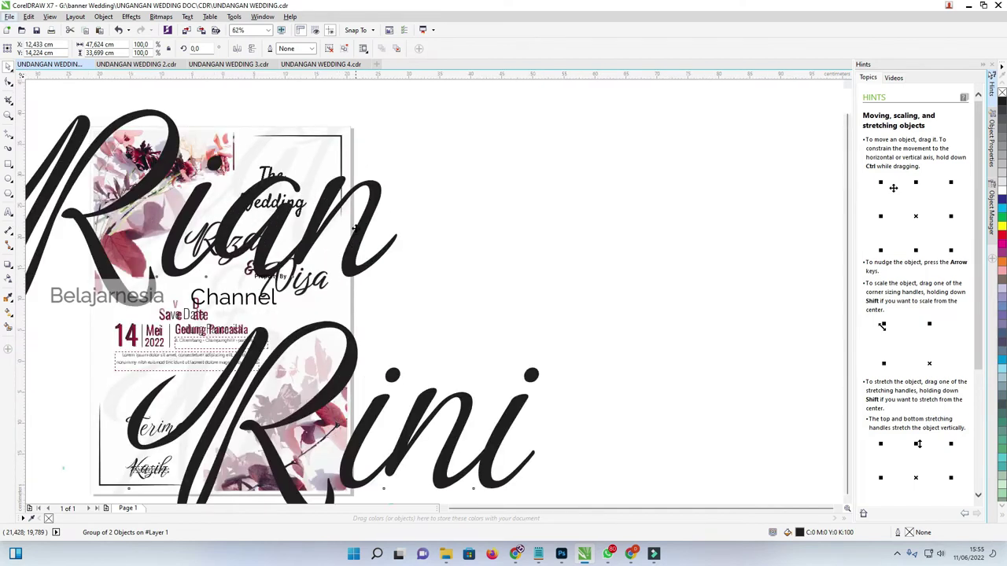
scroll(356, 228, down, 1)
drag(450, 164, 427, 181)
drag(356, 220, 361, 200)
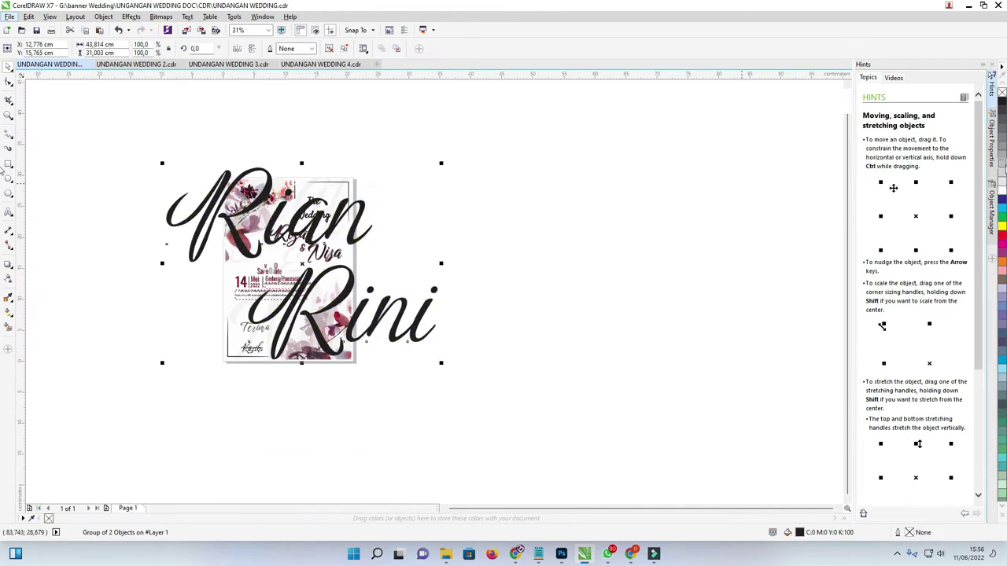
Fill the grouped names with 10% black and send them behind the invitation's texts and flowers.
click(1002, 182)
scroll(343, 203, up, 1)
click(335, 174)
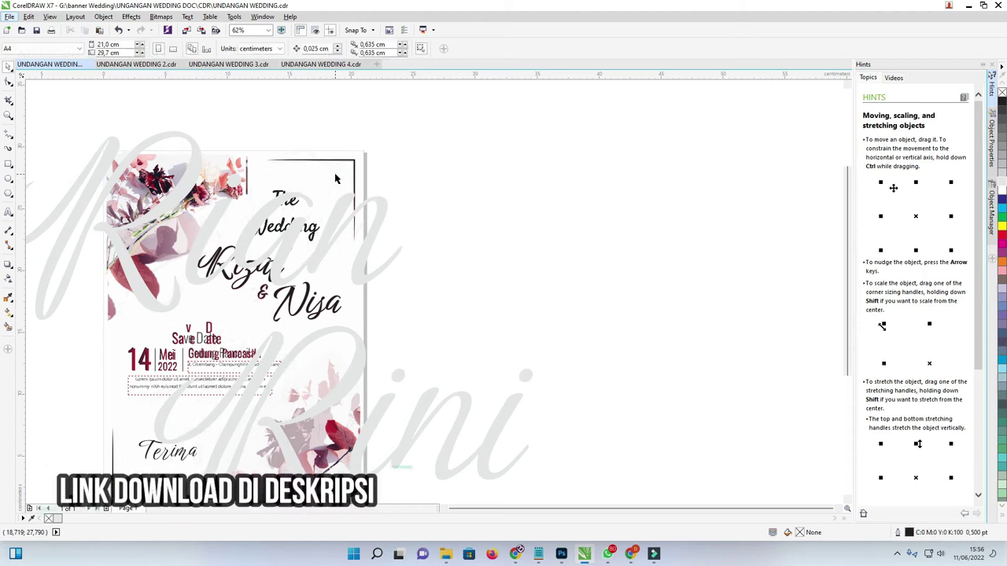
click(349, 200)
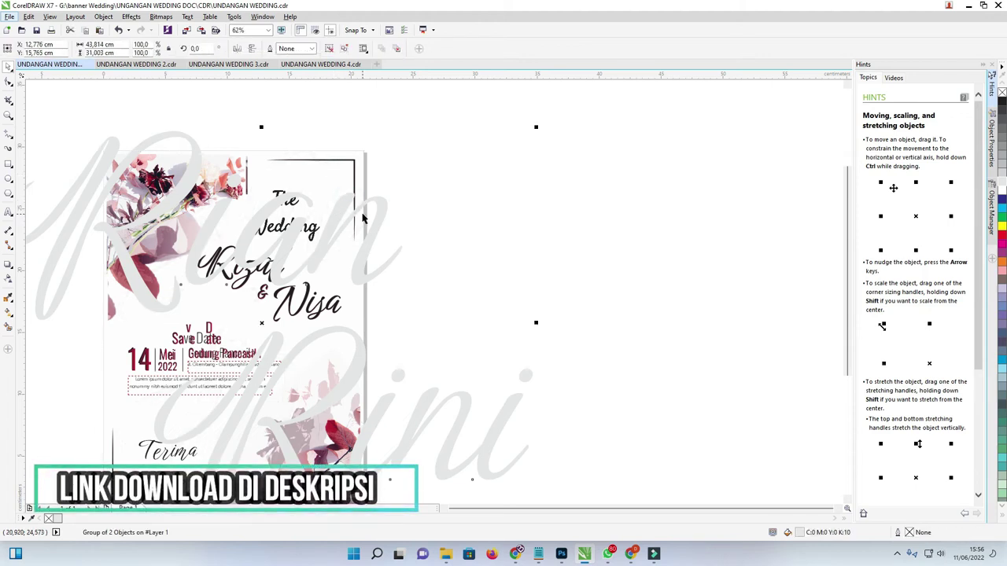
click(361, 213)
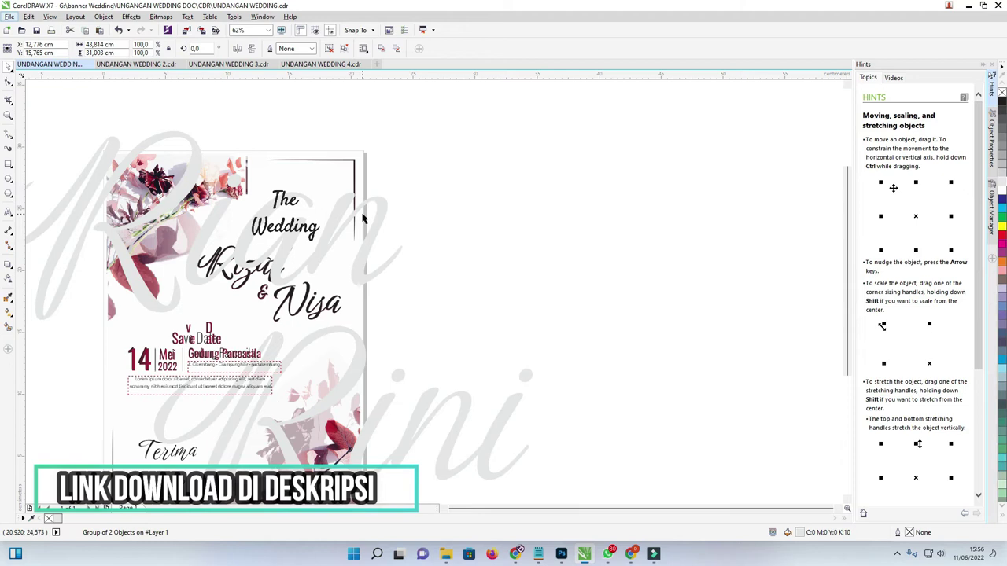
key(shift+Page_Down)
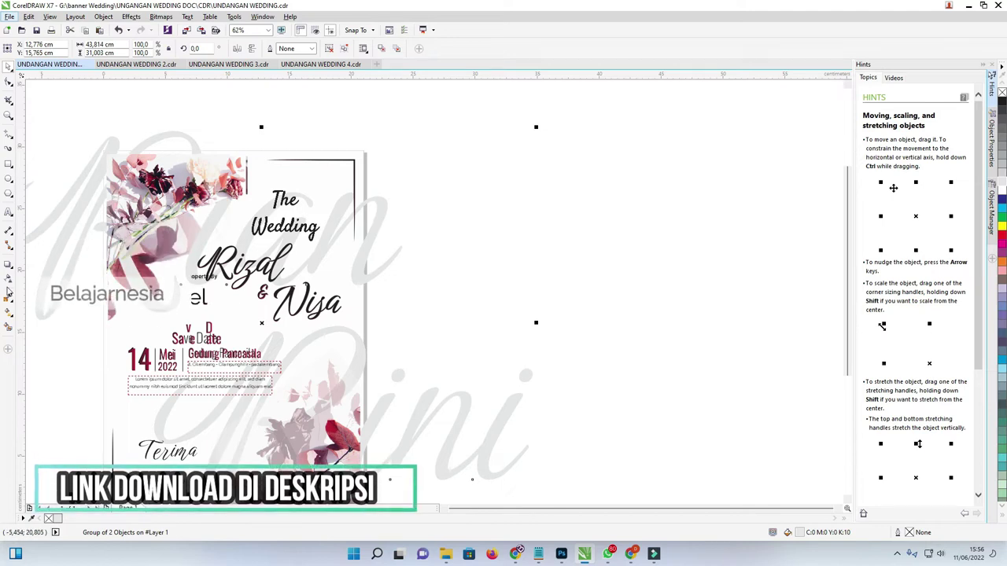
Apply a uniform transparency of 72 to the large grouped names and deselect them.
click(10, 279)
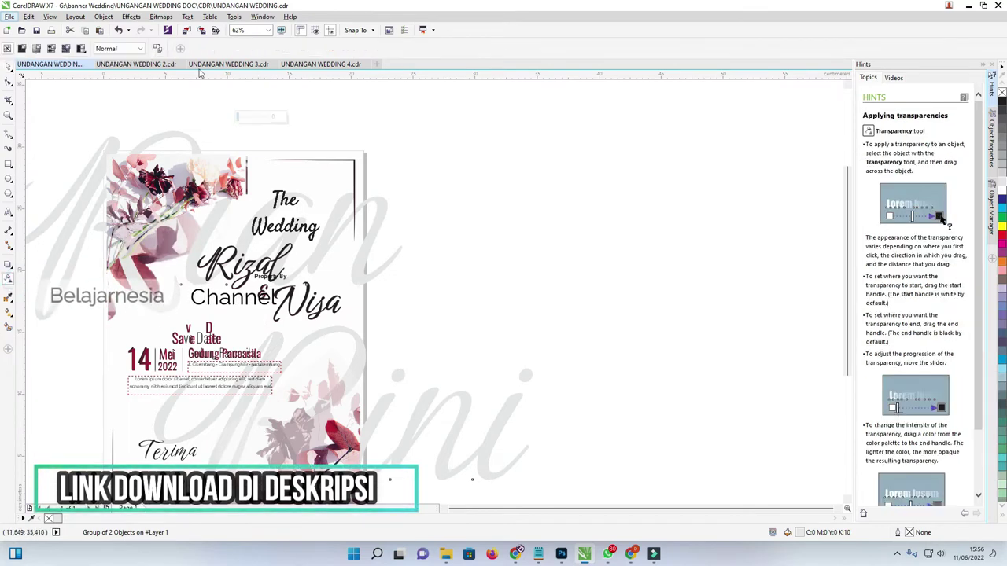
click(22, 48)
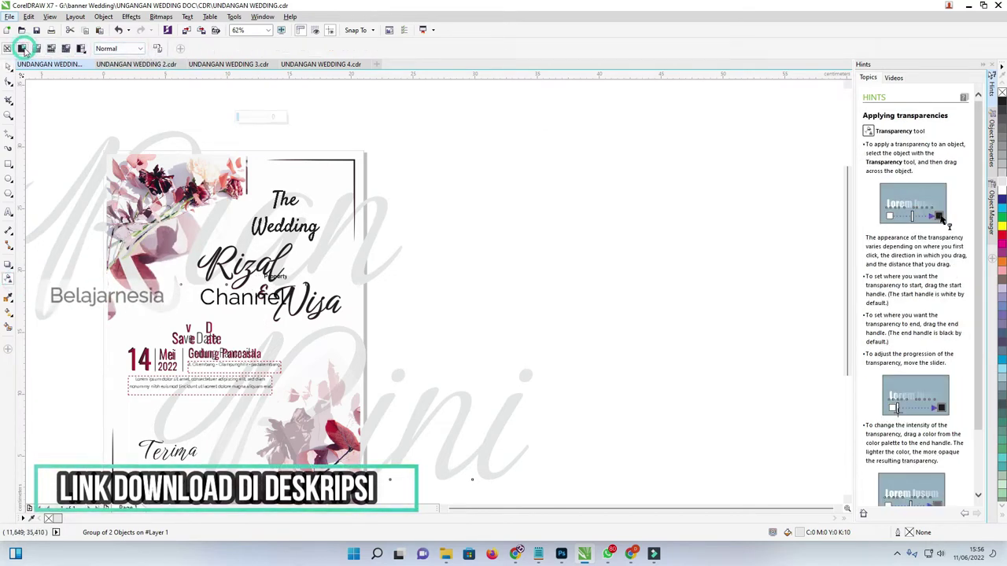
click(140, 50)
click(139, 50)
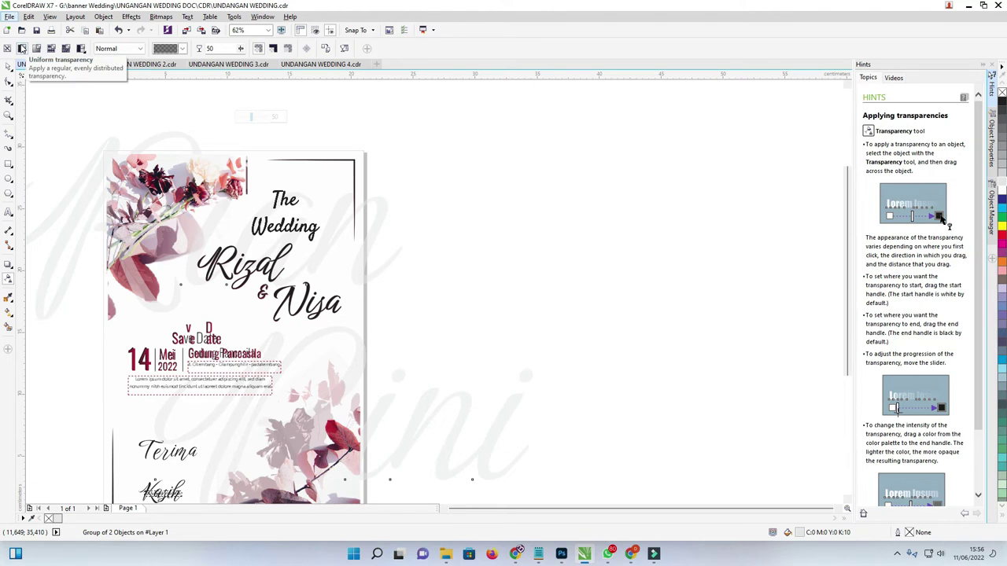
mouse_move(239, 68)
mouse_down()
mouse_move(227, 66)
mouse_move(254, 59)
mouse_up()
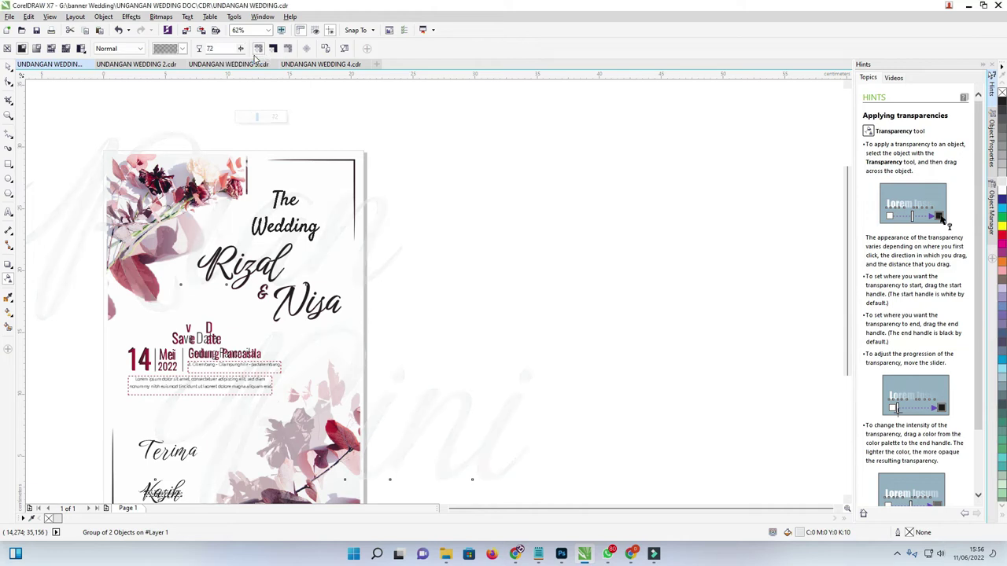
scroll(352, 210, down, 2)
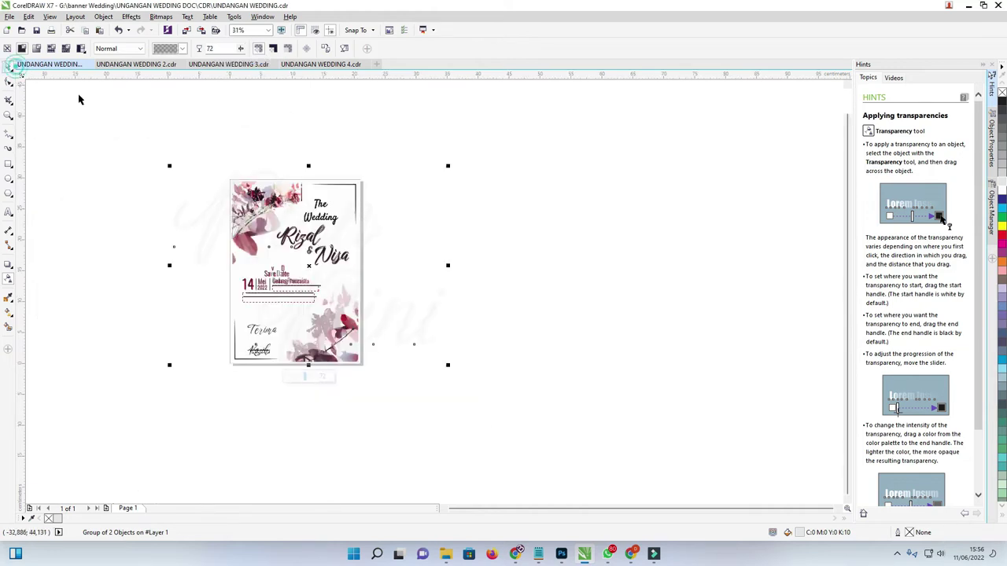
click(385, 103)
scroll(364, 193, up, 2)
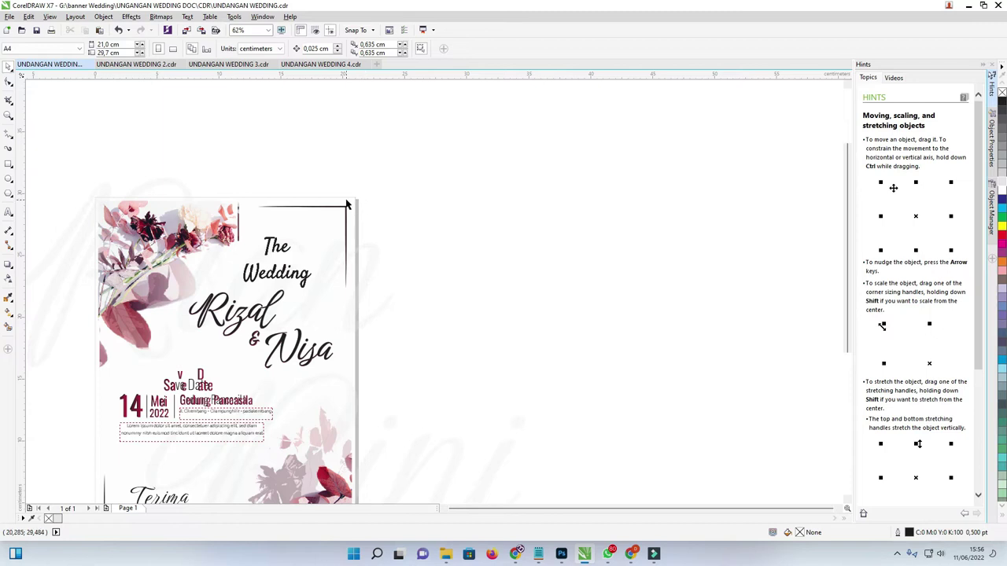
Try moving the white page-sized background shape slightly outward and undo the move.
click(346, 201)
drag(346, 199, 362, 184)
key(ctrl+z)
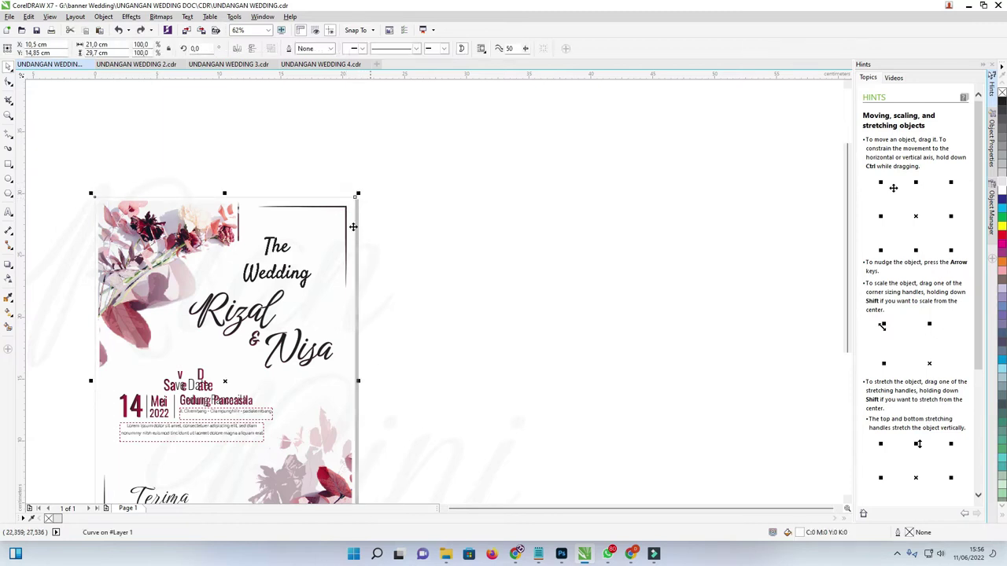
PowerClip the faint grouped names inside the white page-sized background shape and deselect.
click(366, 260)
right_click(371, 252)
click(408, 261)
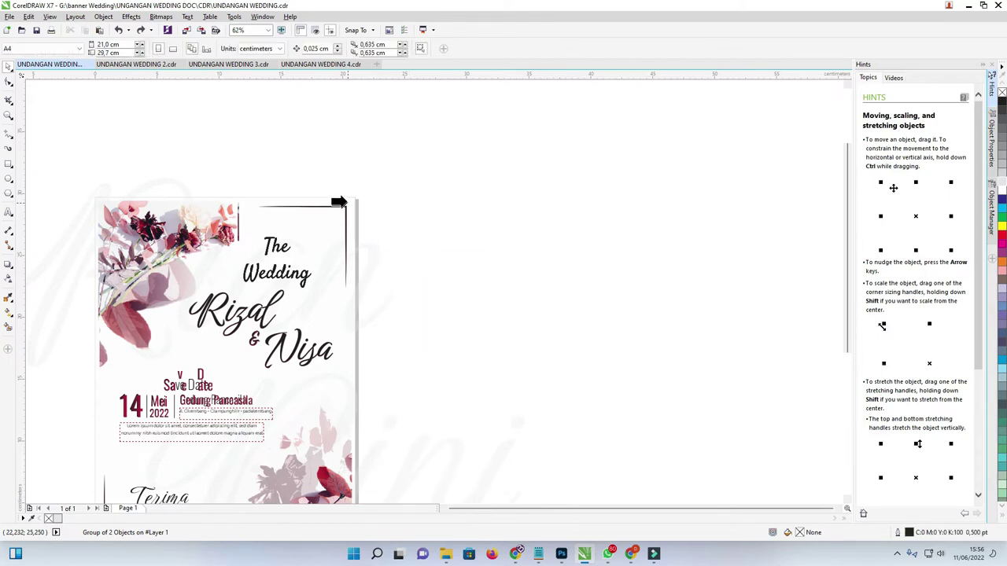
click(346, 207)
click(426, 204)
scroll(313, 282, down, 2)
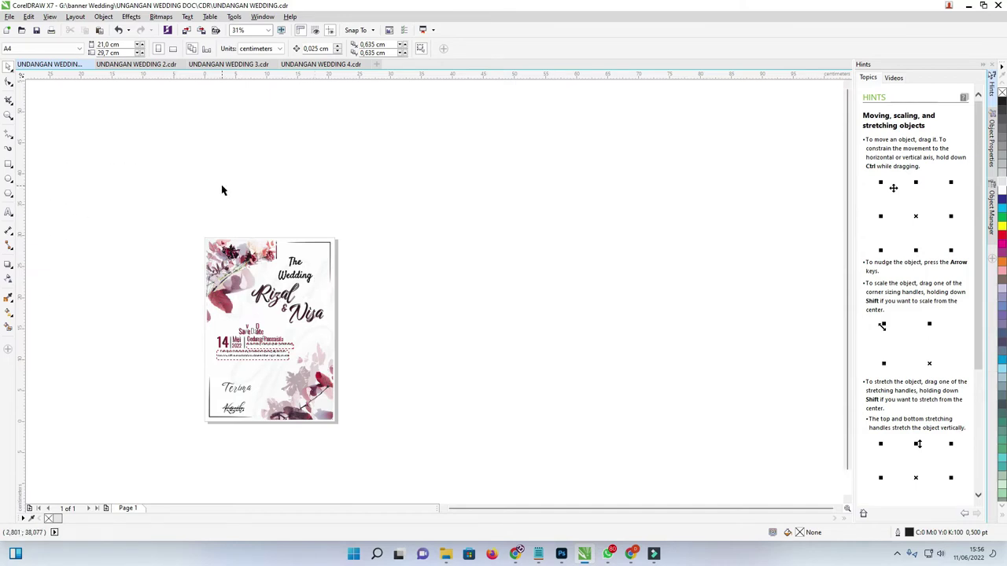
Switch to the UNDANGAN WEDDING 2.cdr document and examine its "The Wedding" heading up close.
click(146, 65)
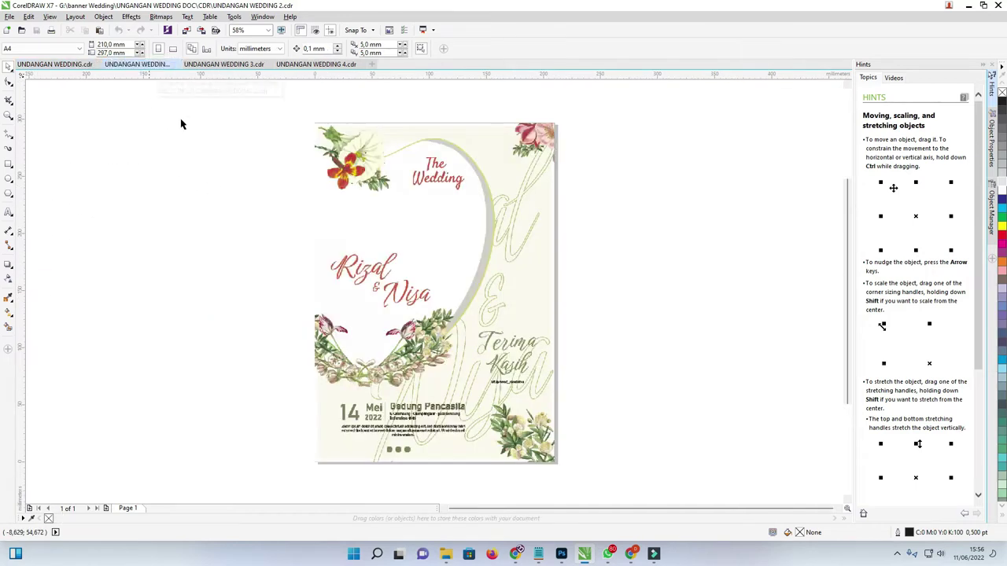
click(448, 186)
scroll(444, 181, up, 5)
scroll(431, 163, down, 4)
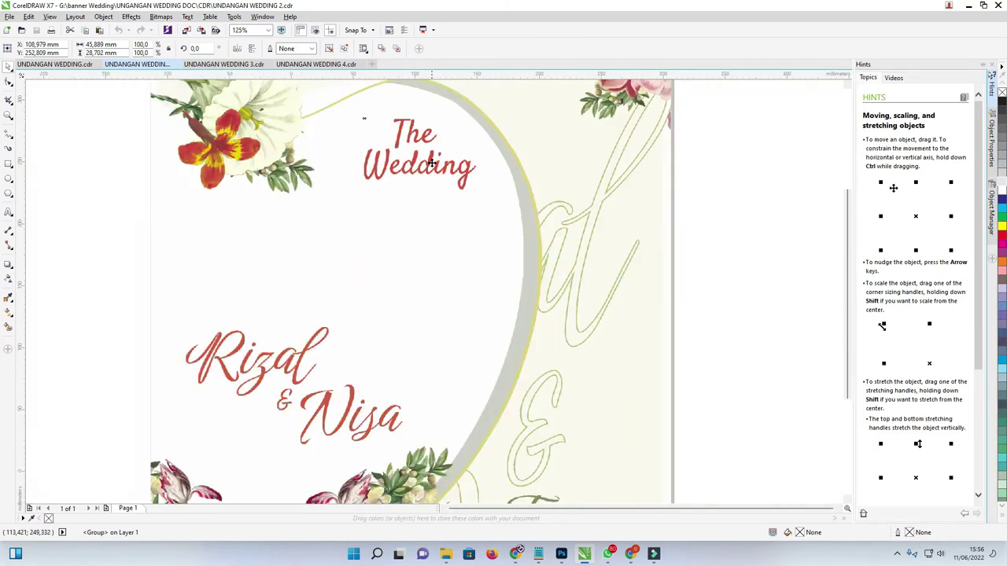
scroll(431, 163, down, 2)
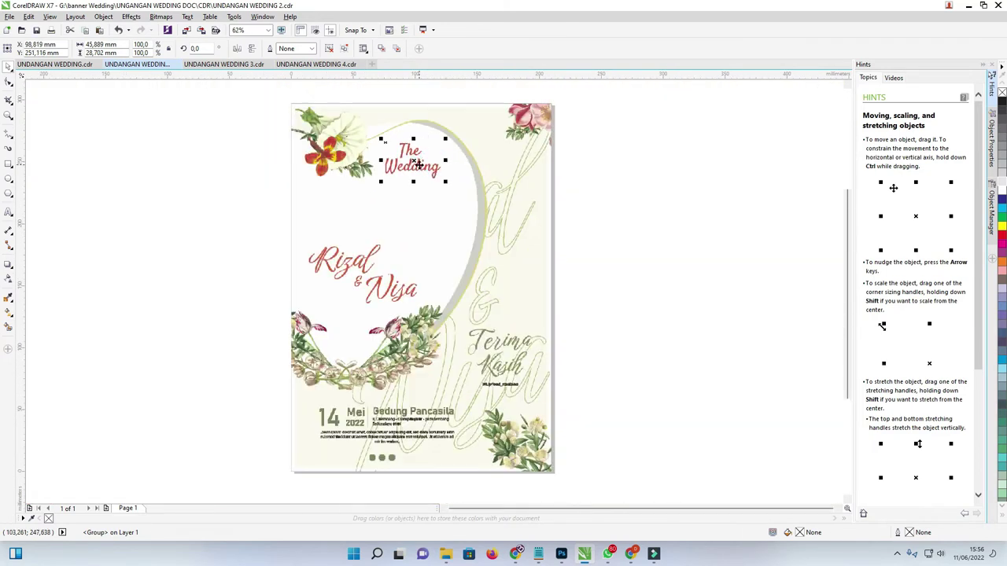
scroll(418, 158, up, 1)
click(422, 149)
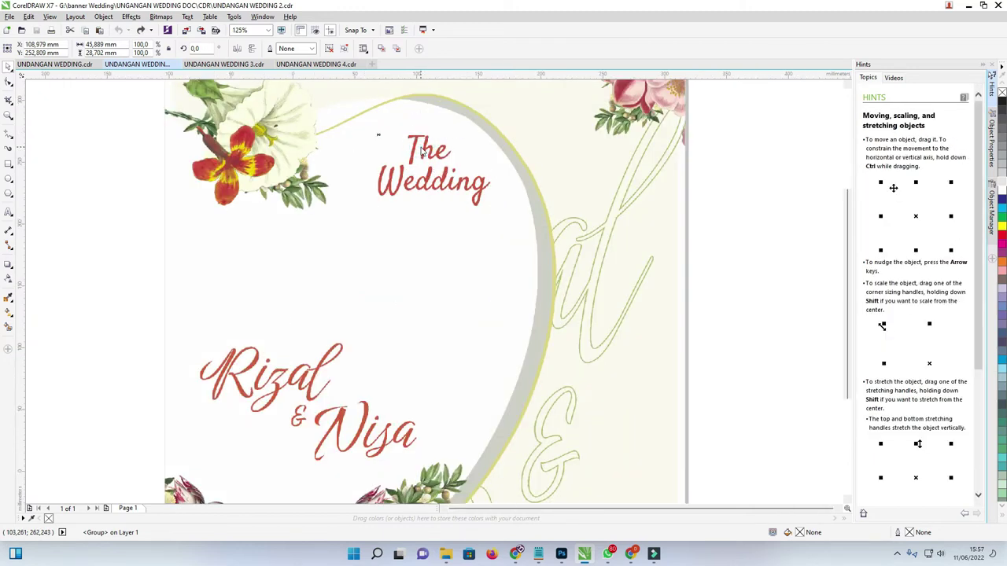
scroll(422, 151, down, 2)
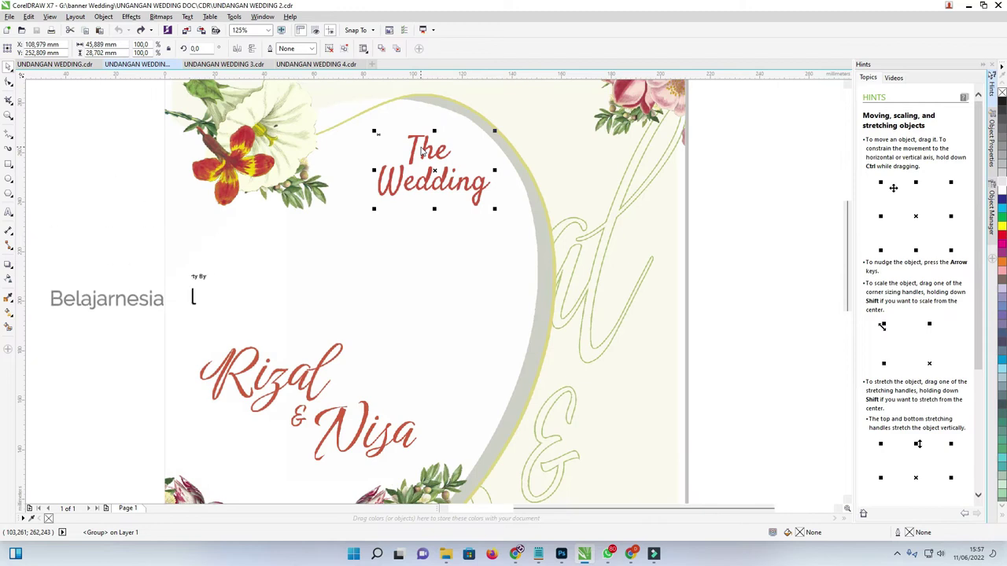
scroll(422, 152, down, 1)
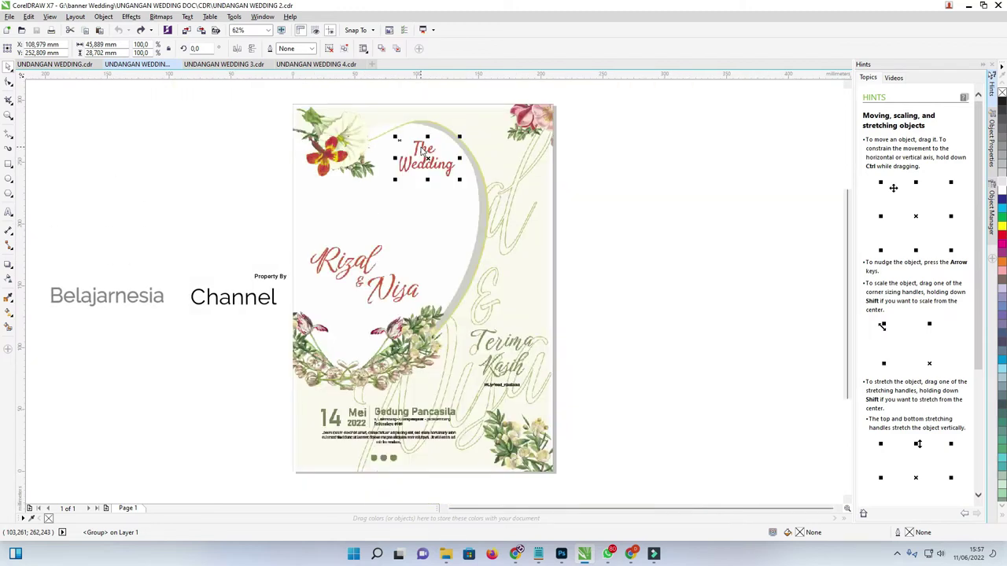
Try moving the blank white photo area of the invitation sideways, undo the move and deselect.
drag(395, 224, 342, 222)
key(ctrl+z)
click(262, 230)
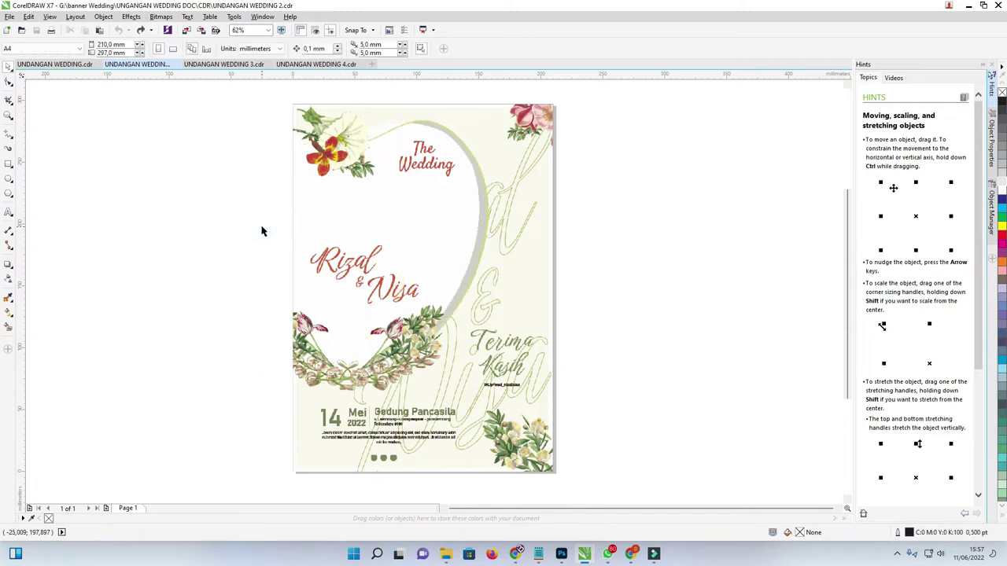
Delete the "The Wedding" heading from the invitation and undo the deletion.
click(430, 166)
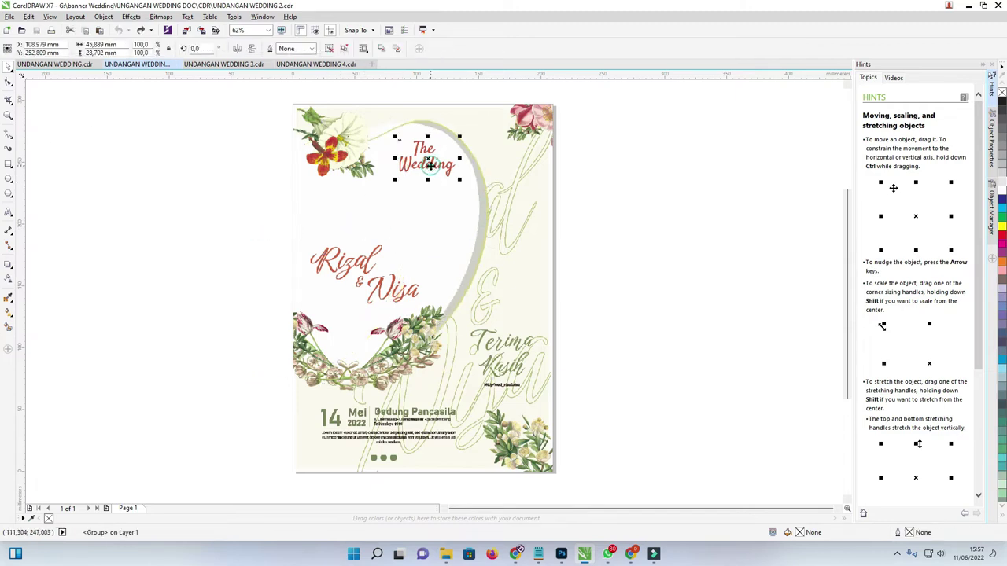
key(Delete)
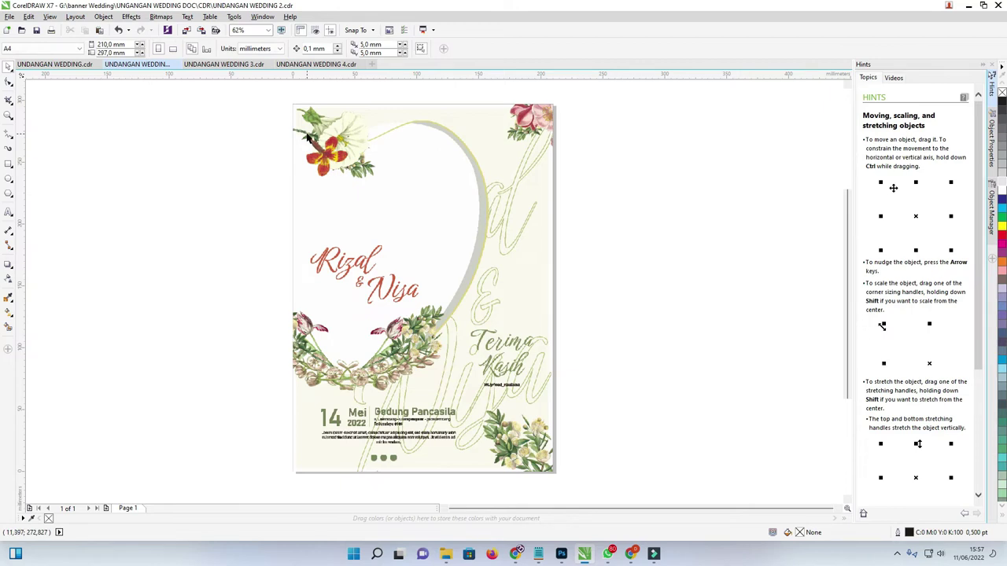
key(ctrl+z)
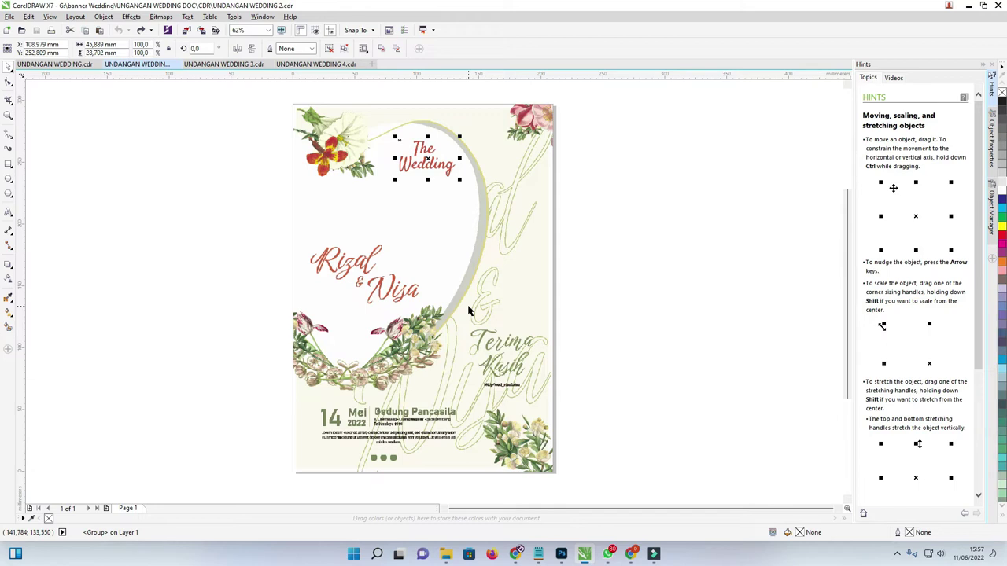
Bring the couple's photo from the file window into the invitation document and lower it behind the texts and flowers.
key(alt+Tab)
drag(563, 106, 371, 240)
key(alt+Tab)
key(shift+Page_Down)
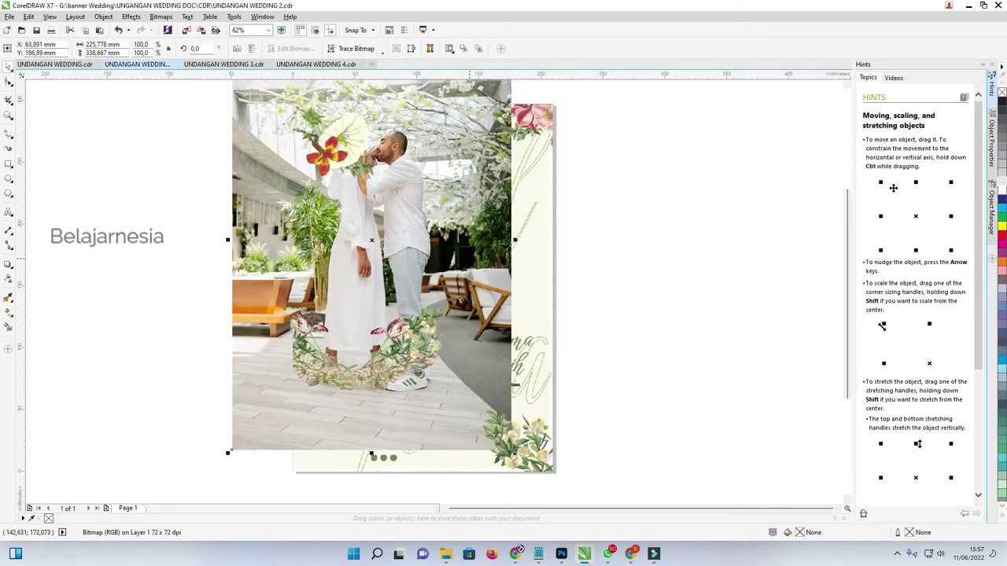
key(ctrl+Page_Up)
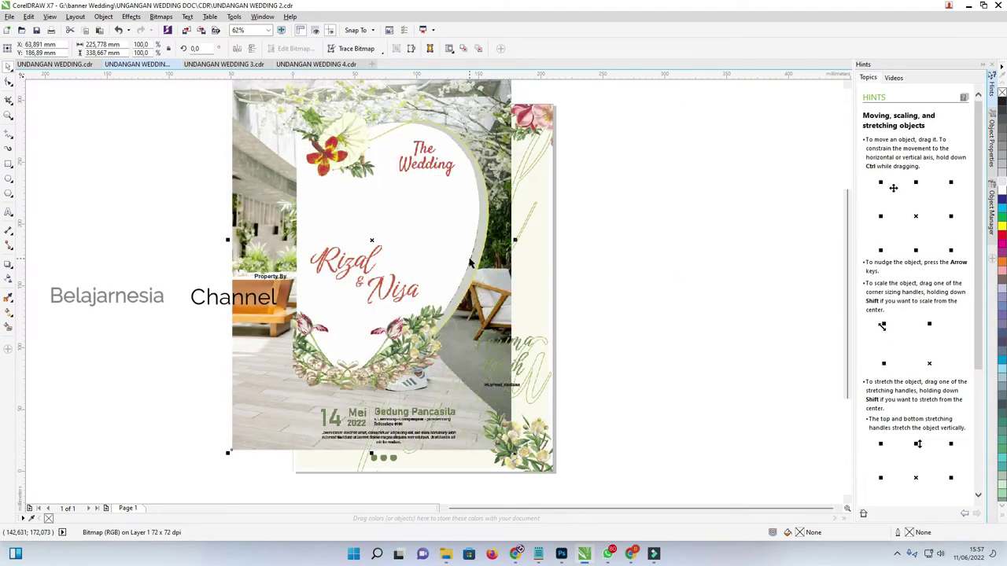
Try the photo's position behind the floral frame, and place it on the empty area beside the page.
scroll(469, 262, down, 2)
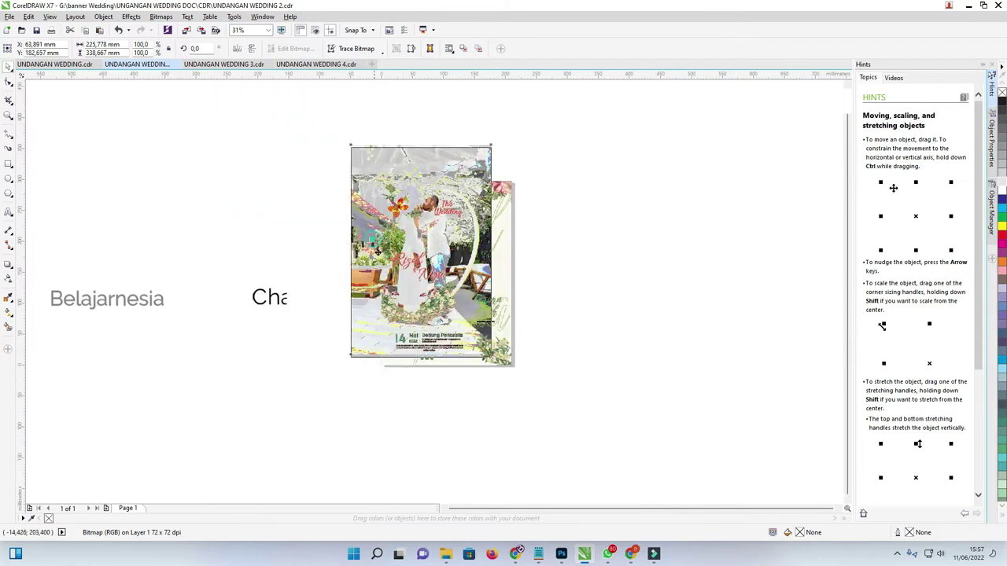
scroll(369, 258, up, 2)
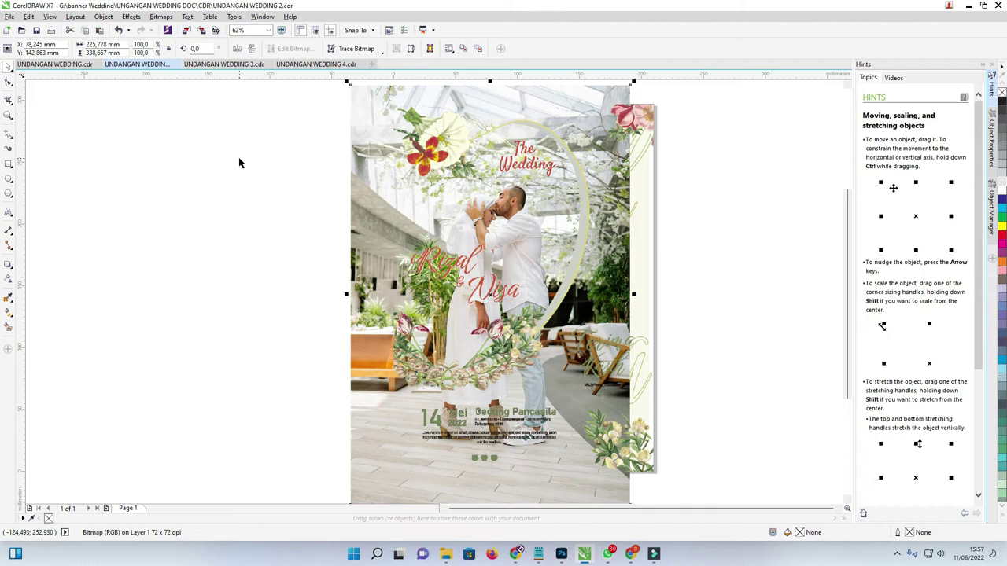
mouse_move(377, 191)
mouse_down()
mouse_move(387, 180)
mouse_move(375, 186)
mouse_up()
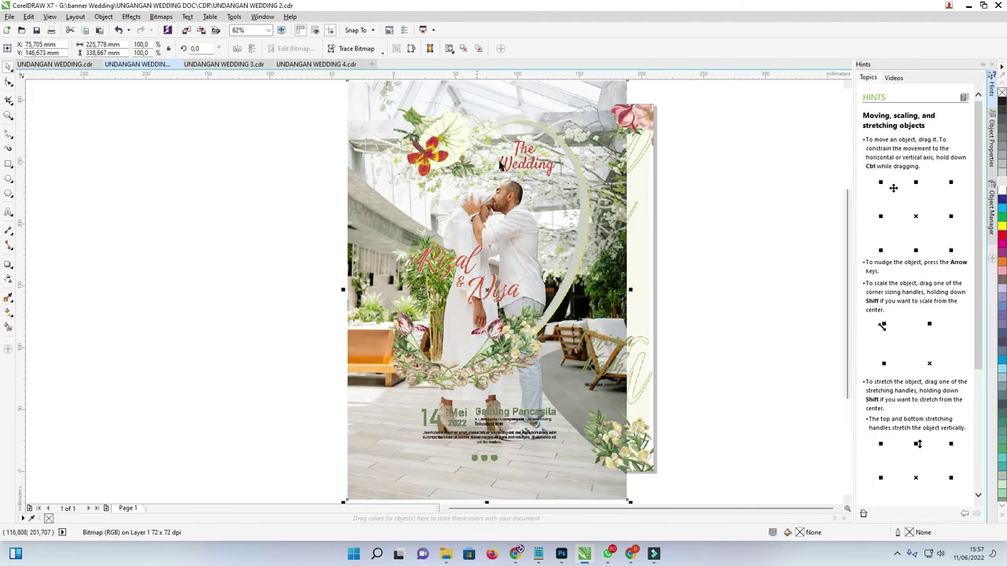
drag(610, 172, 356, 166)
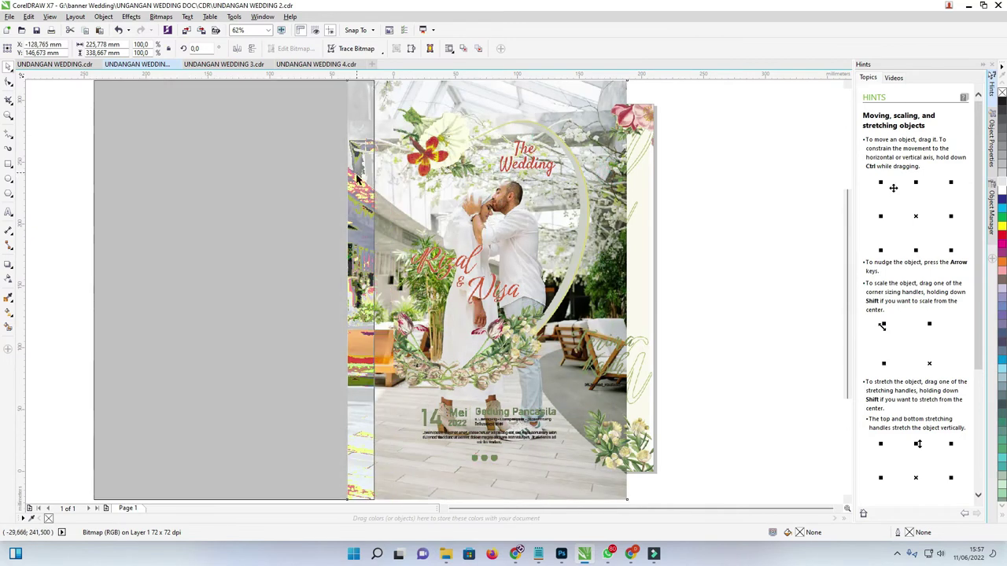
Pull the rounded frame's outline sideways beyond the page edge, and try moving the white shape inside it before undoing that move.
click(529, 192)
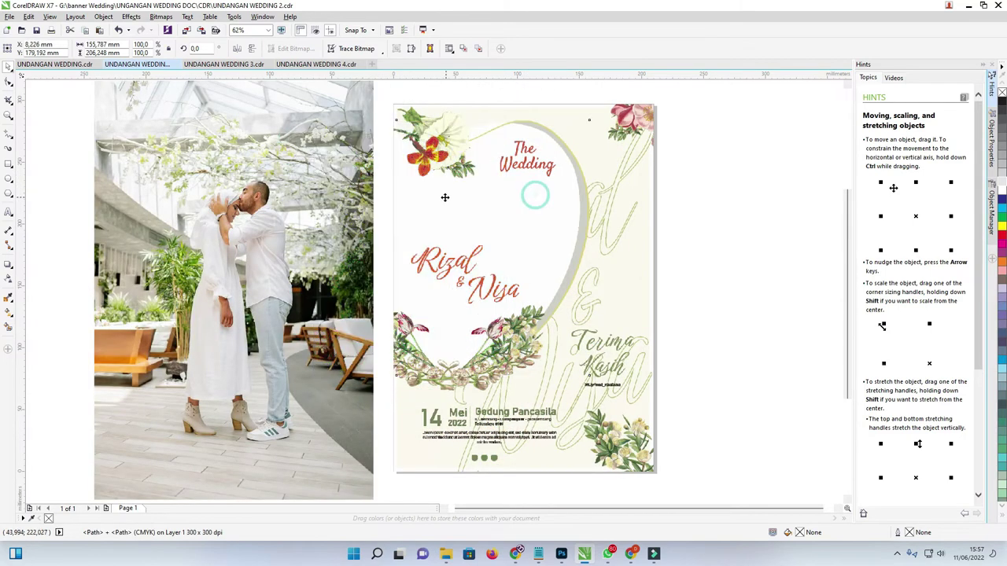
drag(590, 195, 723, 195)
drag(488, 212, 401, 212)
key(ctrl+z)
scroll(505, 211, down, 1)
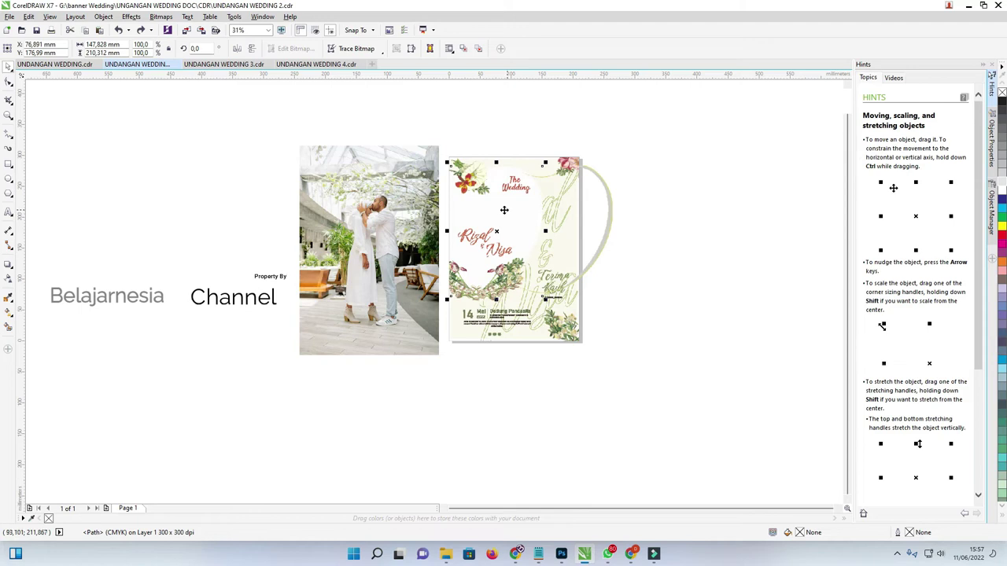
Convert the white shape bitmap beside the page to a curve with Quick Trace at its original size, filled solid black.
scroll(266, 184, up, 2)
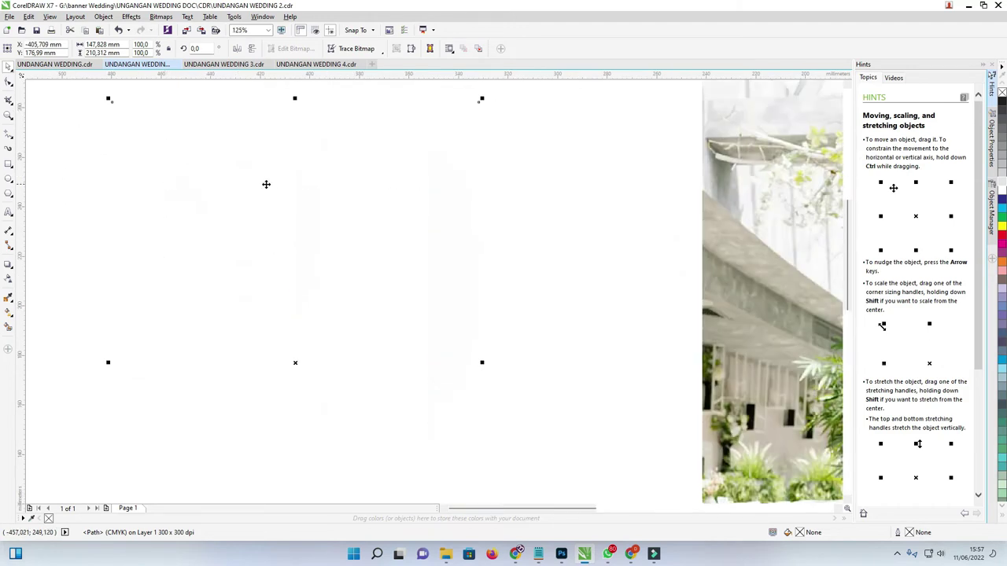
scroll(344, 180, down, 1)
click(1000, 100)
click(1003, 119)
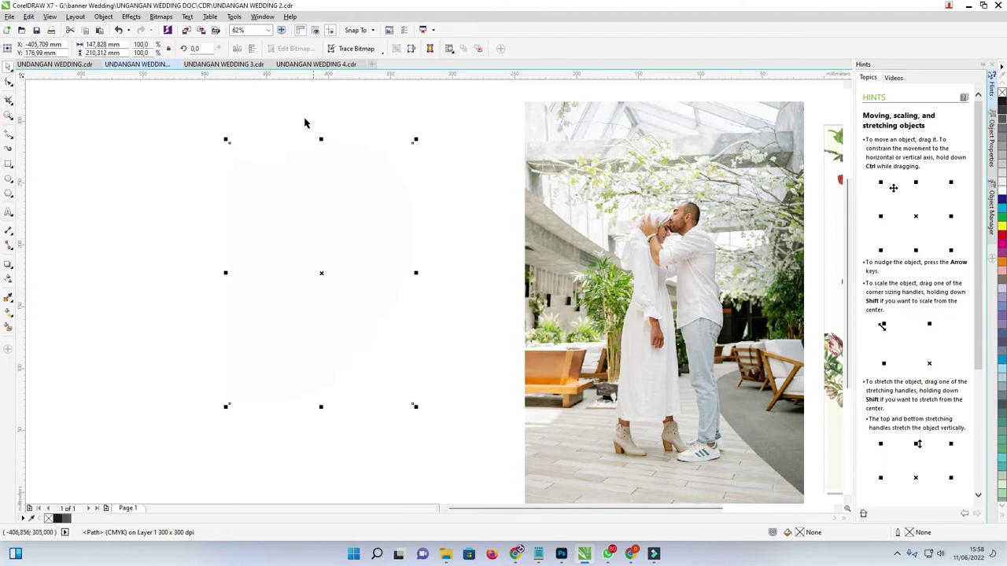
click(380, 54)
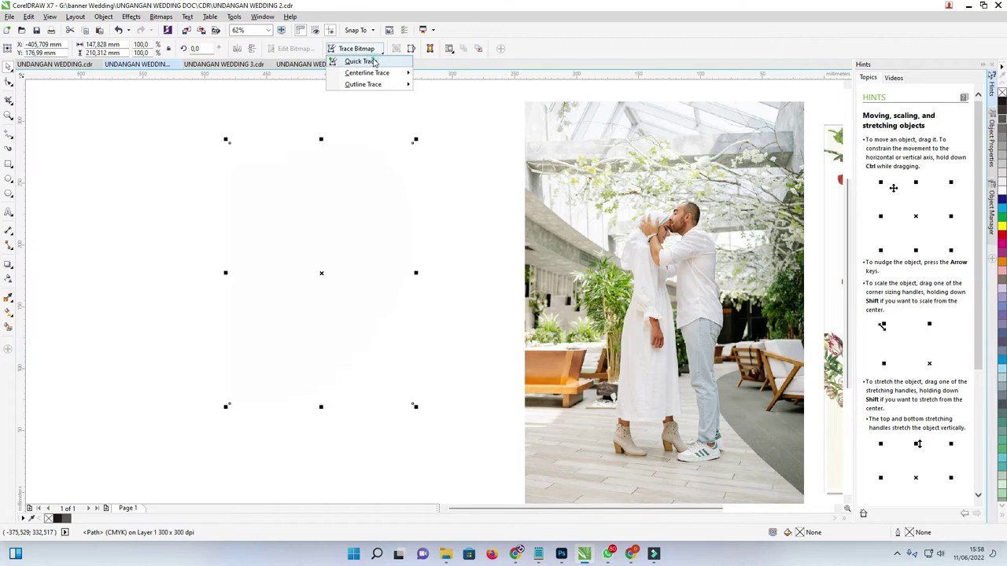
click(375, 61)
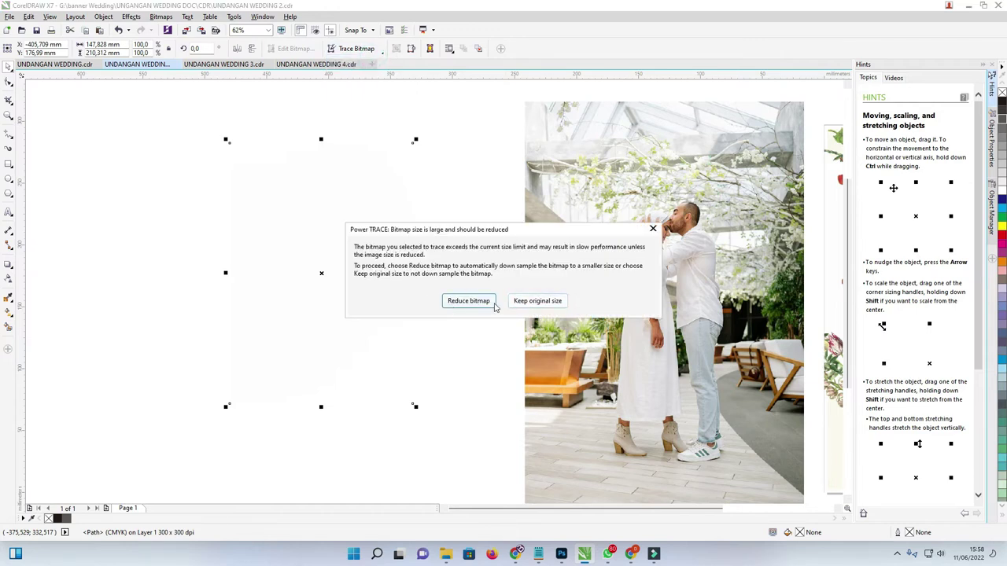
click(525, 303)
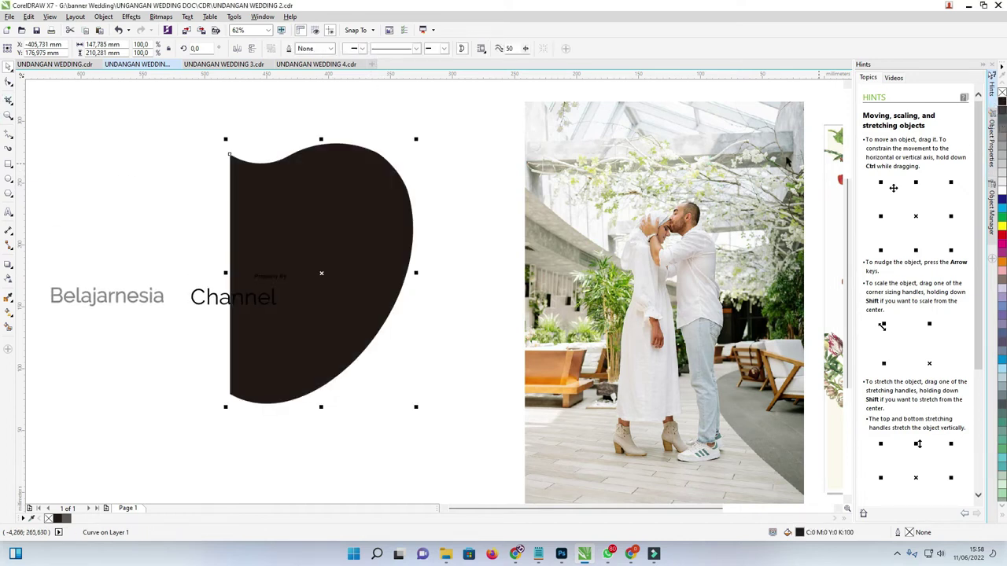
Move the couple's photo closer to the black shape, try PowerClipping it inside the shape, and undo the clipping.
drag(619, 216, 561, 210)
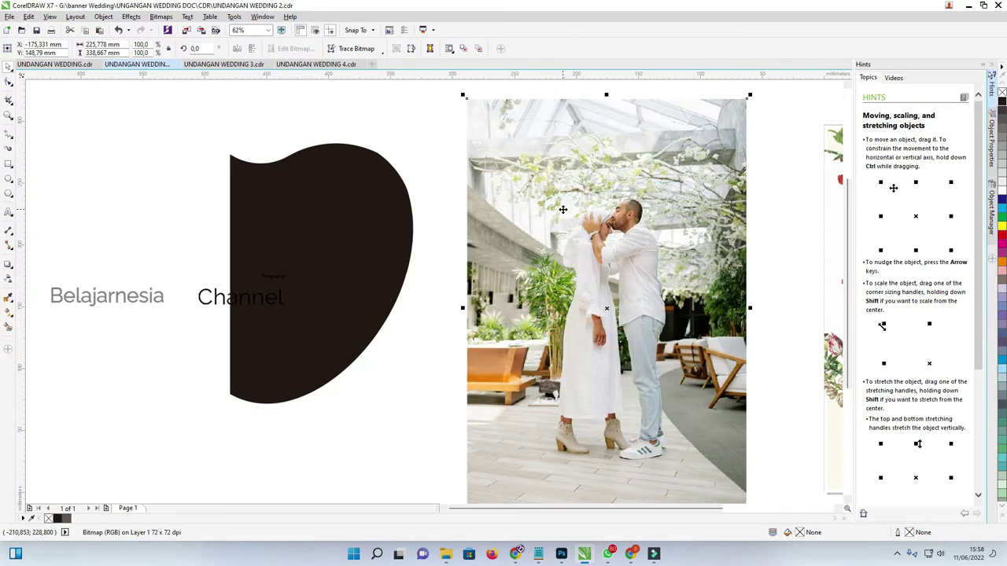
right_click(563, 208)
click(606, 216)
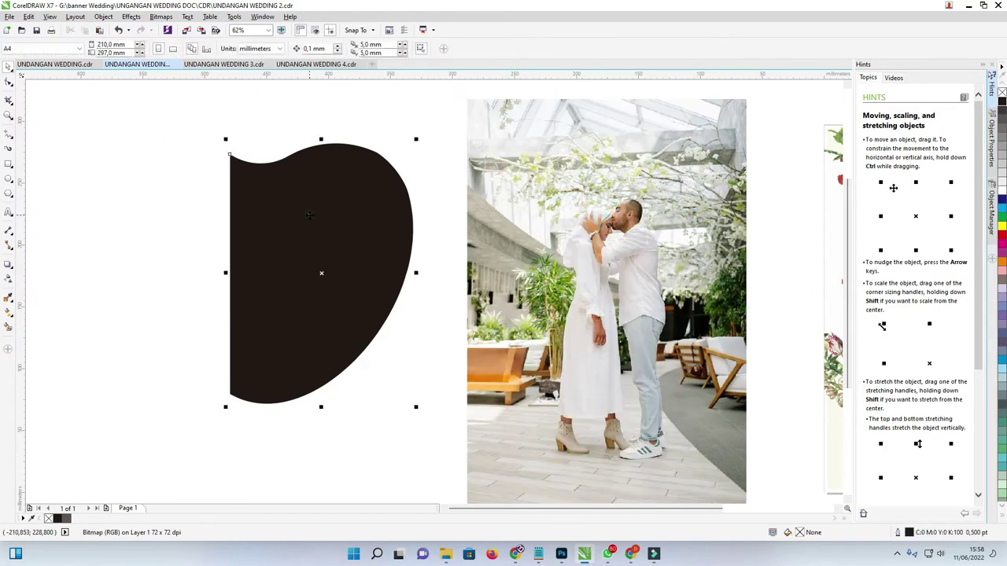
click(309, 211)
right_click(309, 207)
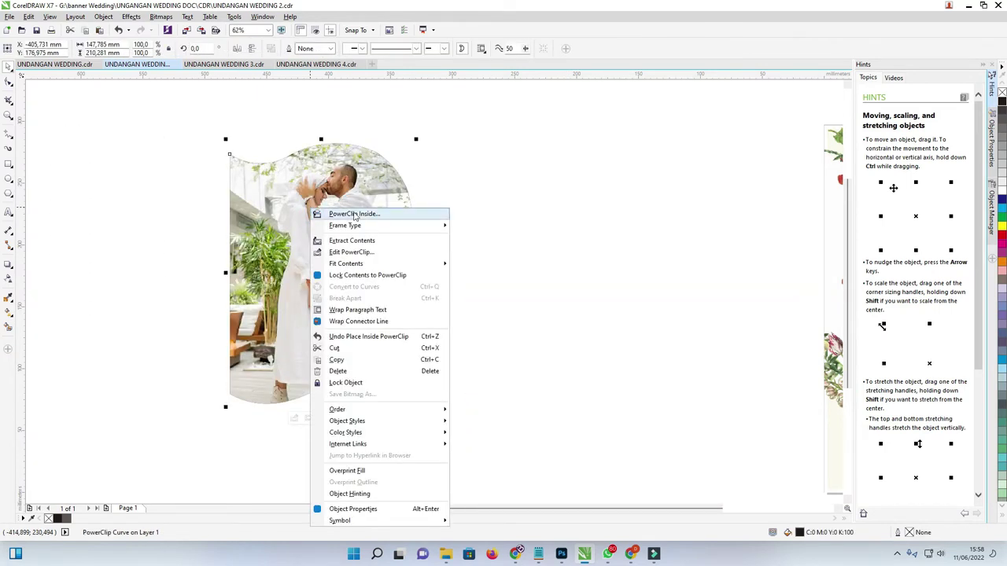
click(540, 159)
key(ctrl+z)
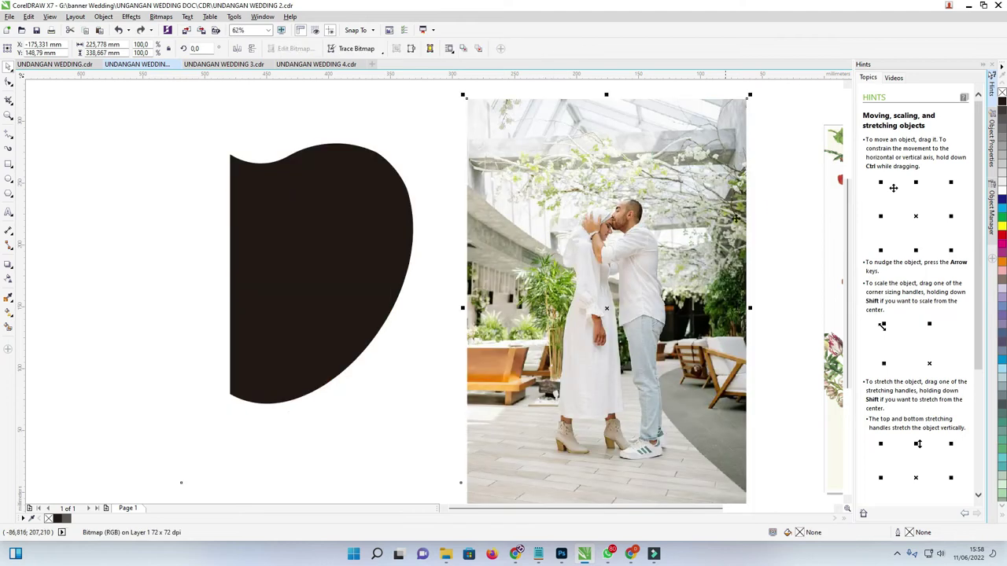
PowerClip the couple's photo inside the black curved shape and shift the photo slightly within its frame.
right_click(585, 191)
click(617, 193)
click(288, 209)
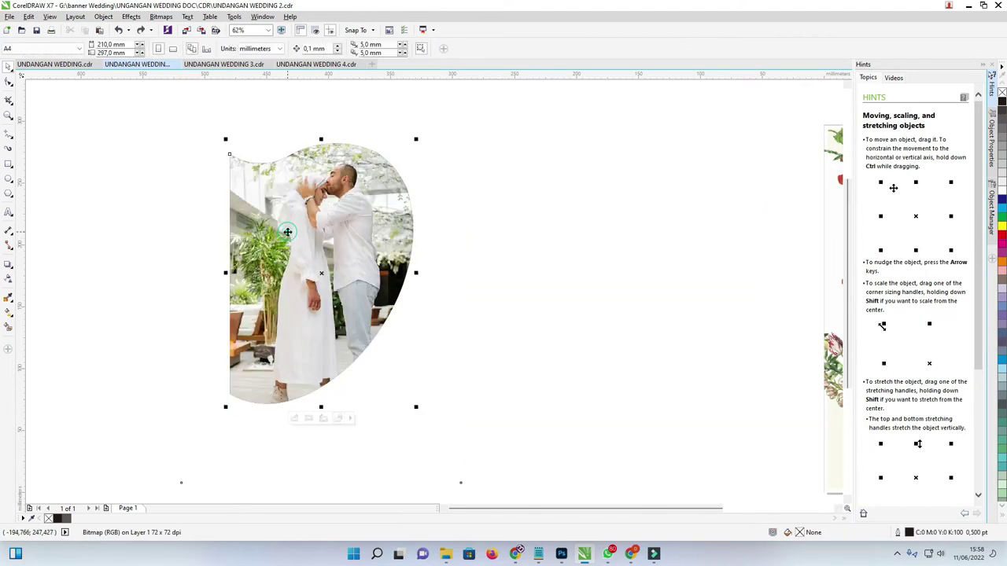
right_click(291, 215)
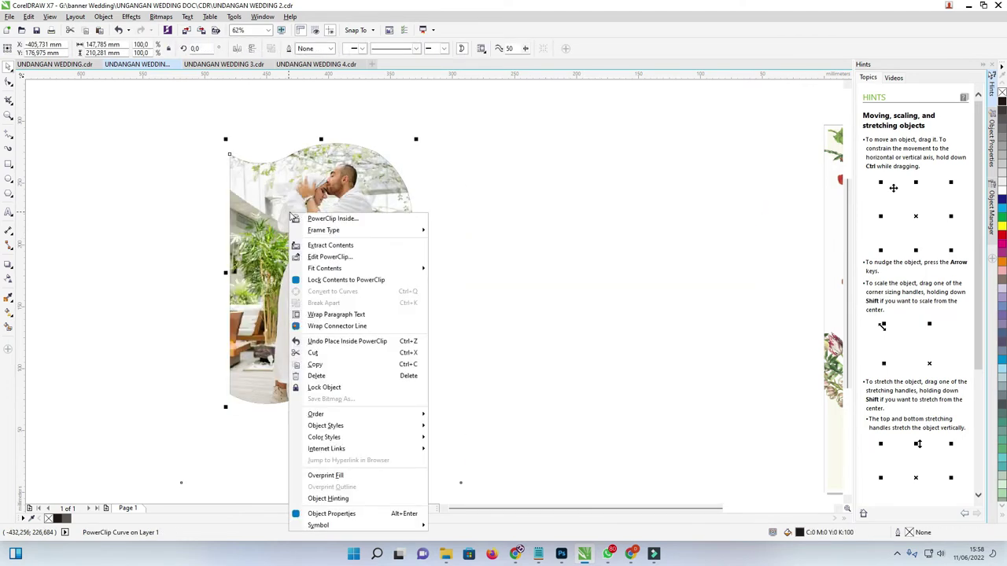
click(343, 252)
mouse_move(351, 251)
mouse_down()
mouse_move(321, 252)
mouse_move(344, 256)
mouse_up()
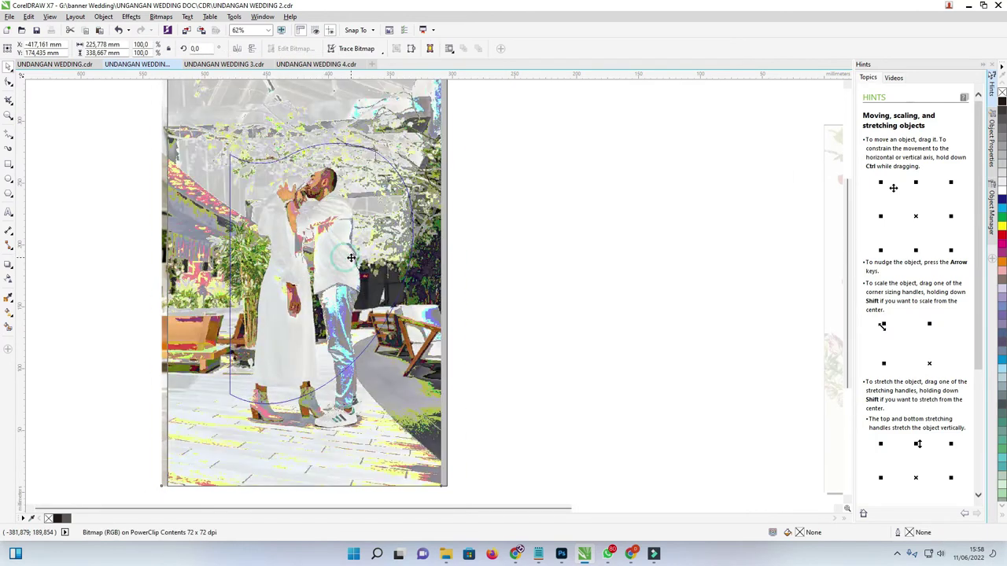
click(514, 236)
right_click(375, 221)
click(493, 225)
Move the clipped photo onto the invitation page and align it with the rounded frame area at the page's edge.
scroll(321, 229, down, 1)
drag(299, 239, 596, 239)
drag(306, 203, 605, 197)
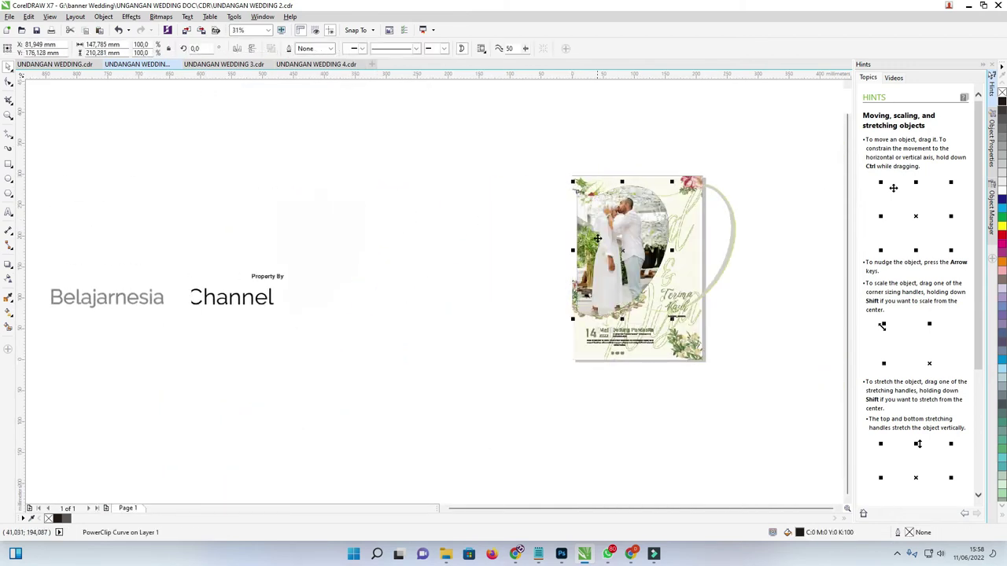
scroll(605, 197, up, 2)
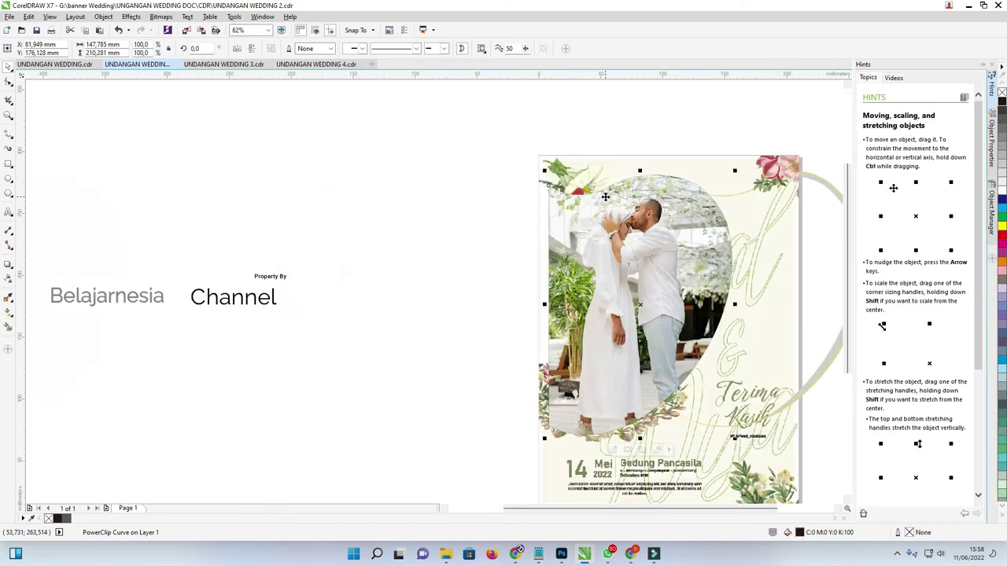
drag(617, 216, 612, 217)
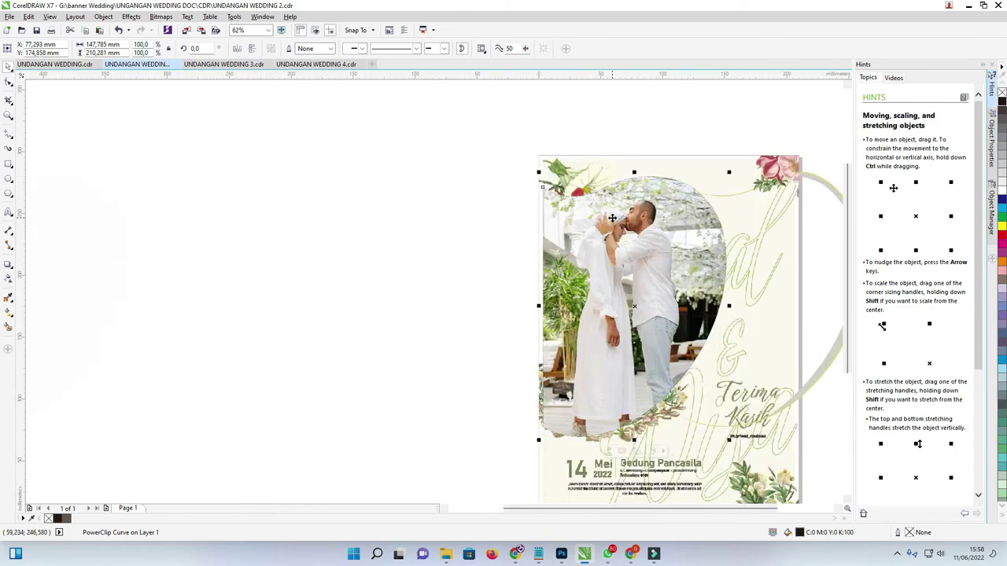
Lower the clipped photo in the stacking order behind the flowers, heading and couple's names, and nudge it into place.
key(ctrl+Page_Down)
key(ctrl+Page_Down)
key(ctrl+Page_Down)
key(ctrl+Page_Up)
key(Left)
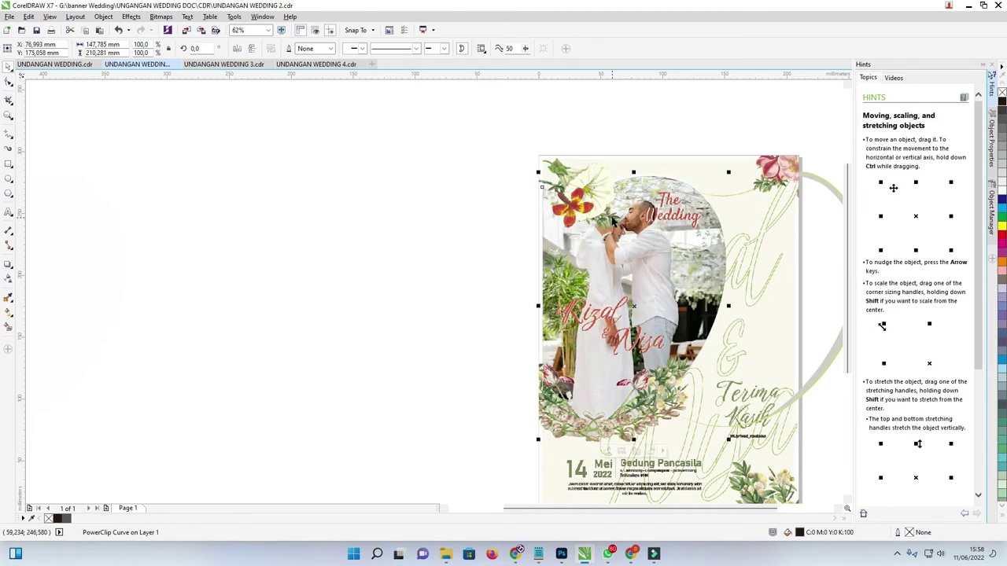
Move the rounded frame's outline from beyond the page edge back around the clipped photo and adjust its position slightly.
scroll(631, 216, down, 2)
click(739, 211)
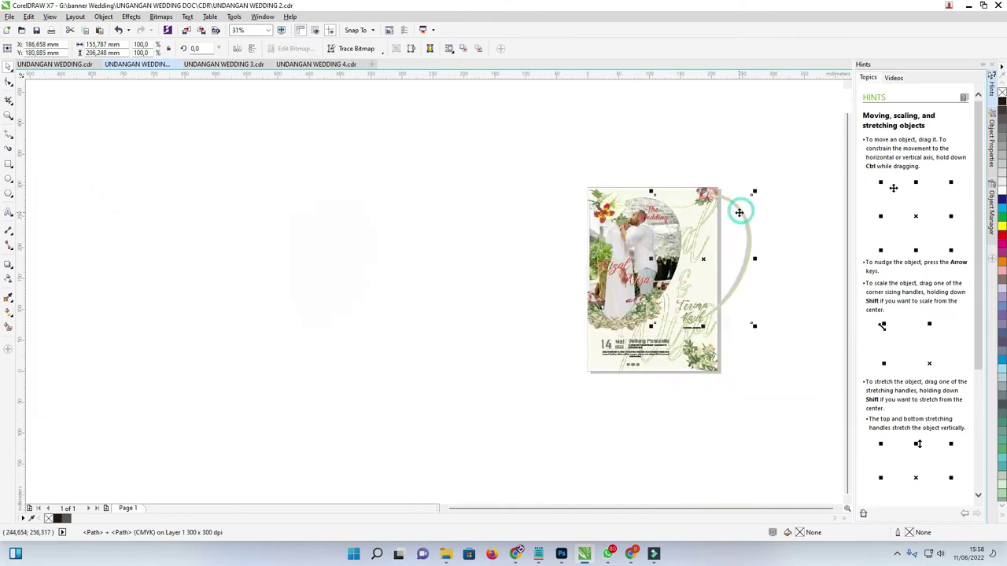
scroll(741, 209, up, 2)
drag(741, 209, 601, 212)
click(597, 212)
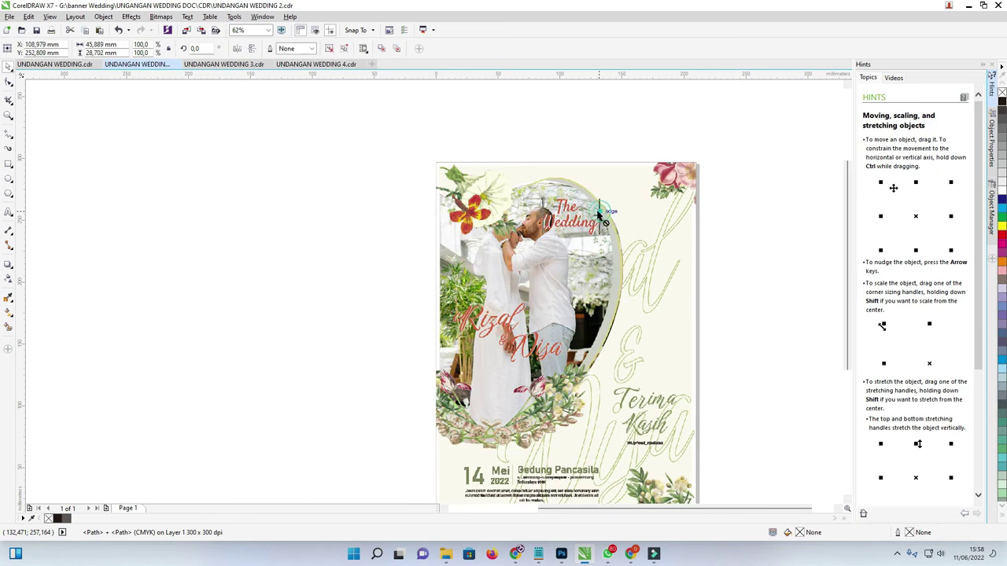
click(615, 224)
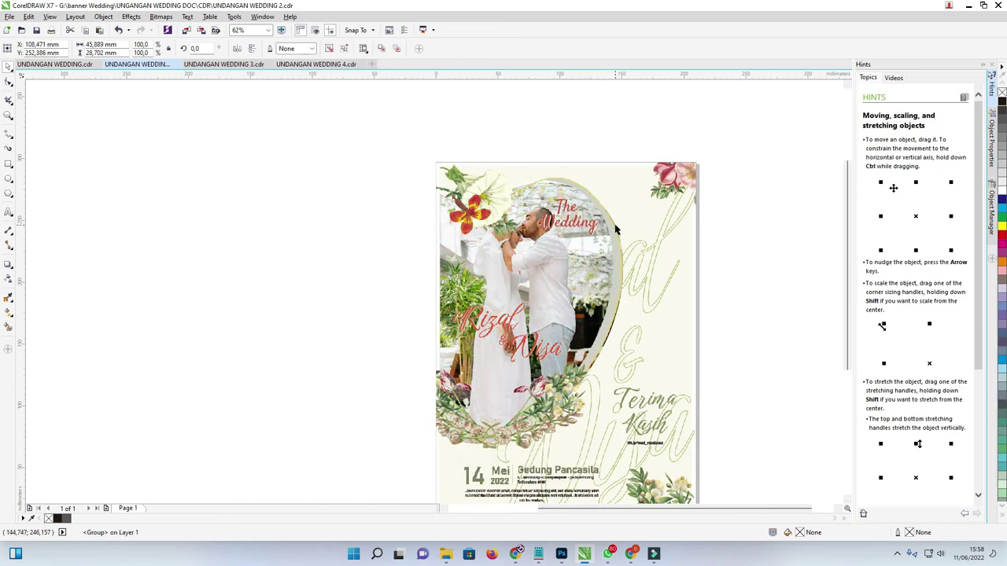
click(618, 240)
drag(617, 248, 619, 249)
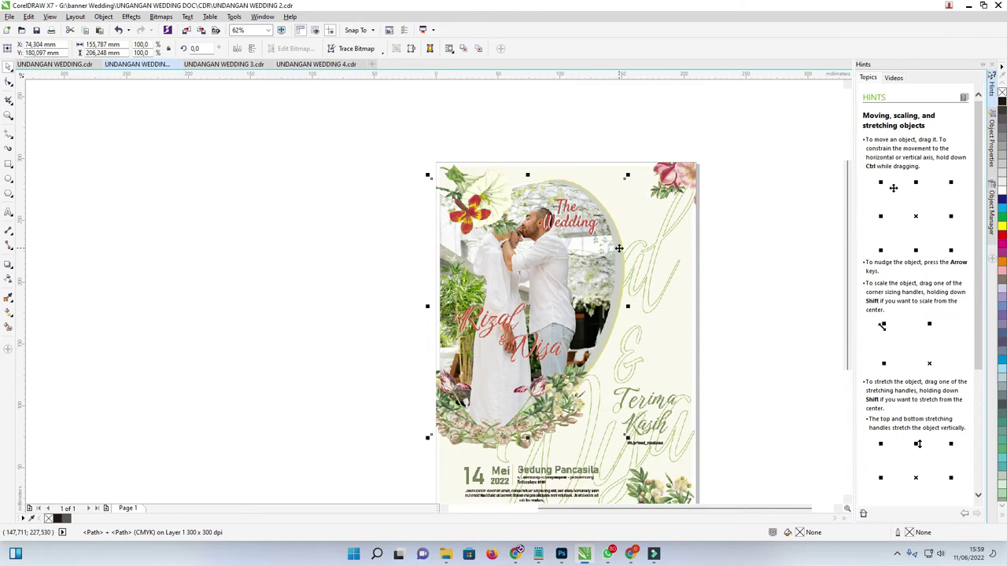
click(758, 270)
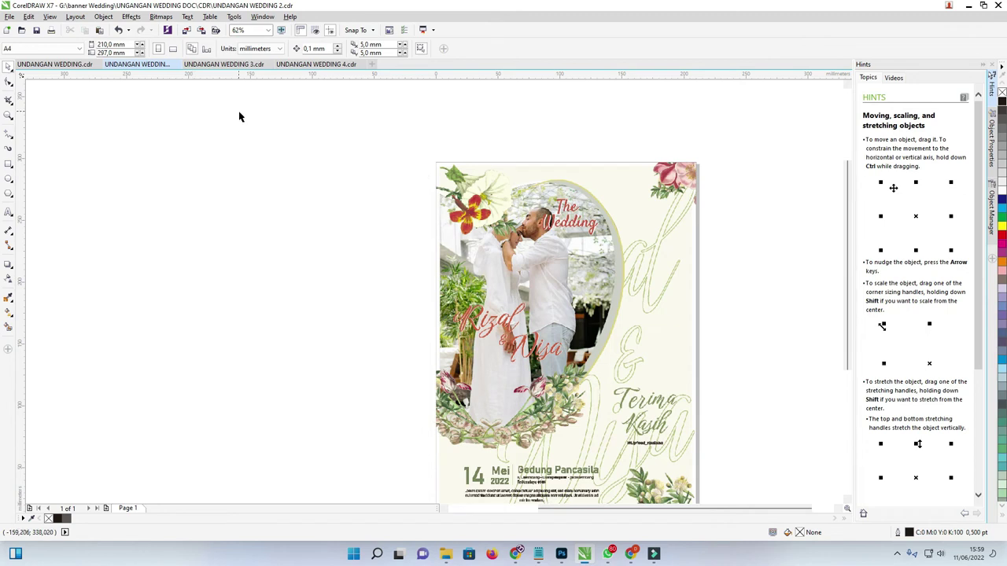
Switch to the document UNDANGAN WEDDING 3.cdr and ungroup all objects of the couple's names group.
click(224, 64)
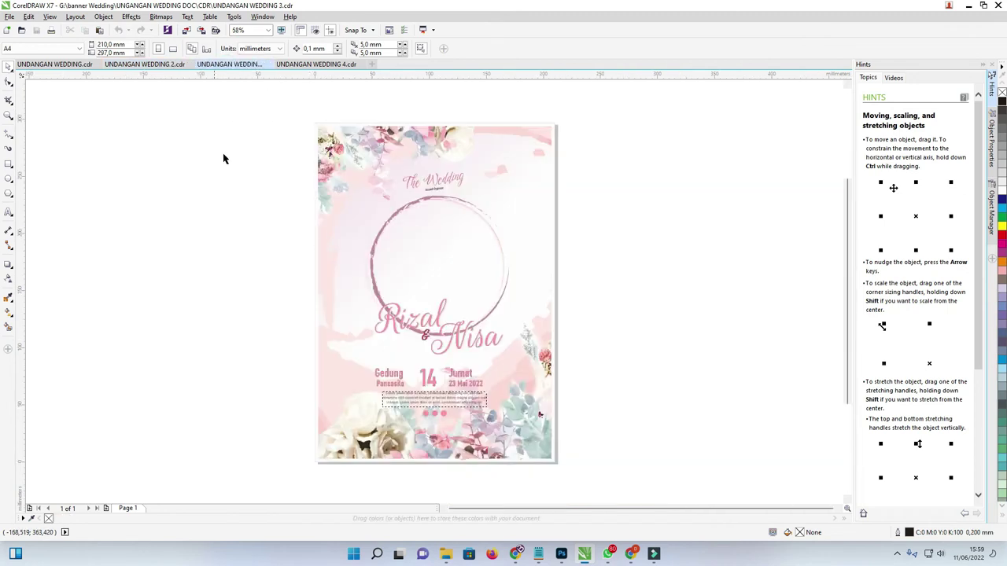
click(368, 159)
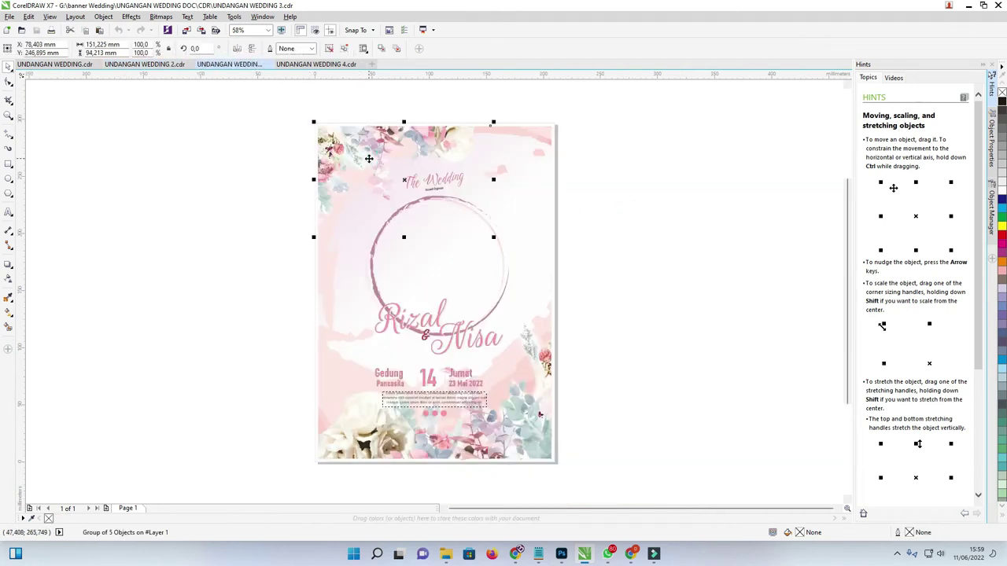
click(441, 350)
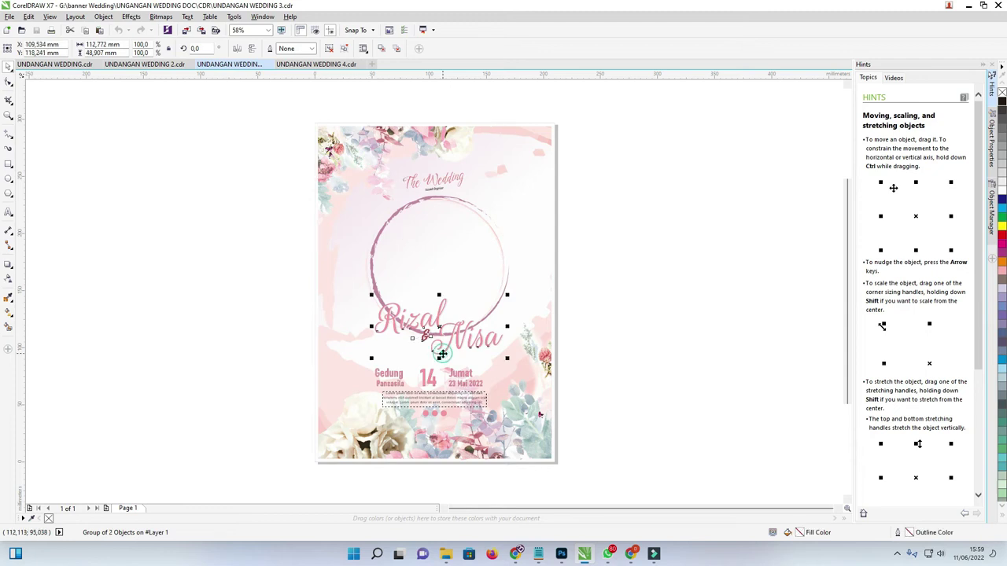
scroll(444, 344, up, 3)
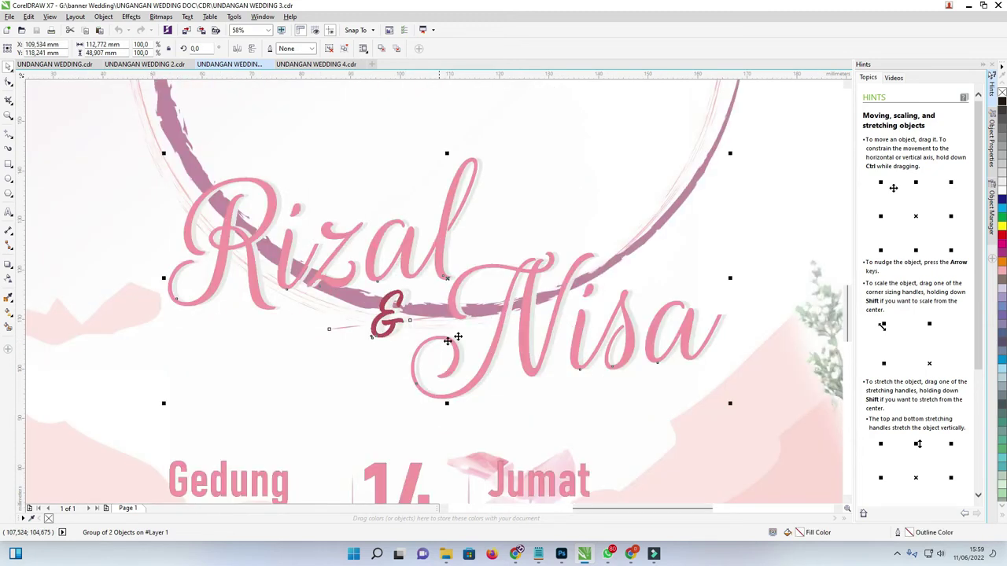
right_click(505, 311)
click(553, 104)
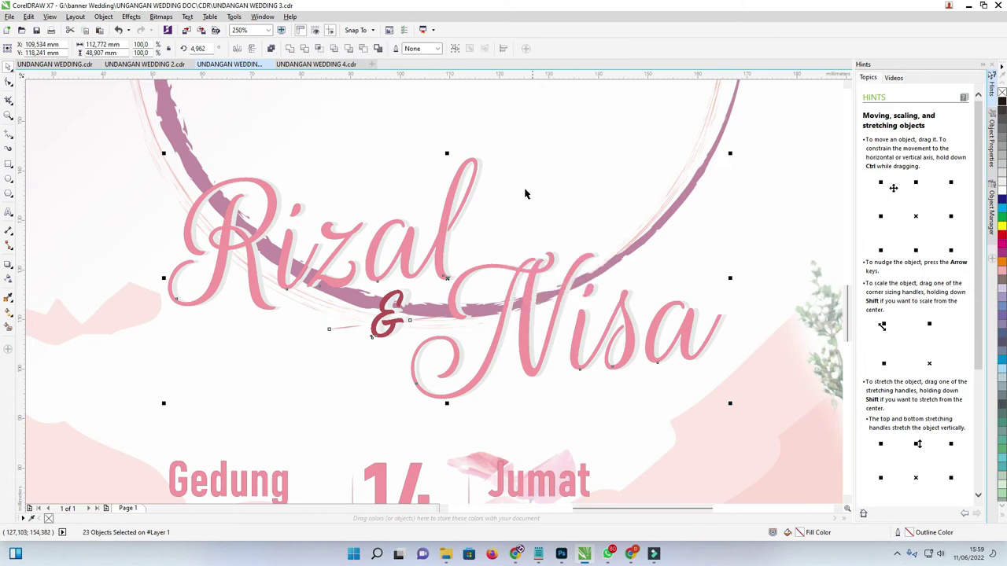
scroll(526, 193, down, 5)
Open the lower of the couple's two names for text editing to check it is editable, and leave it unchanged.
click(719, 283)
double_click(543, 294)
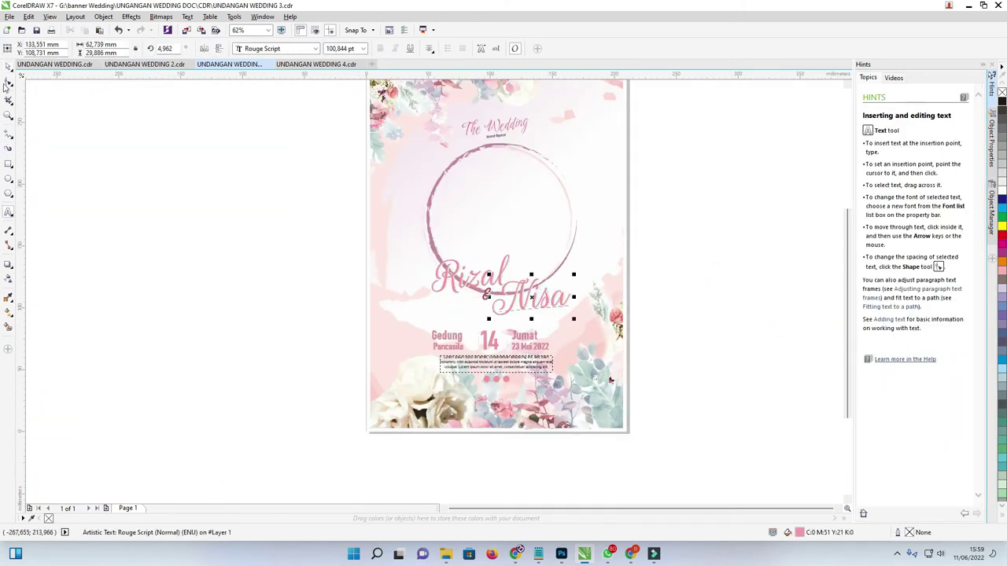
click(8, 67)
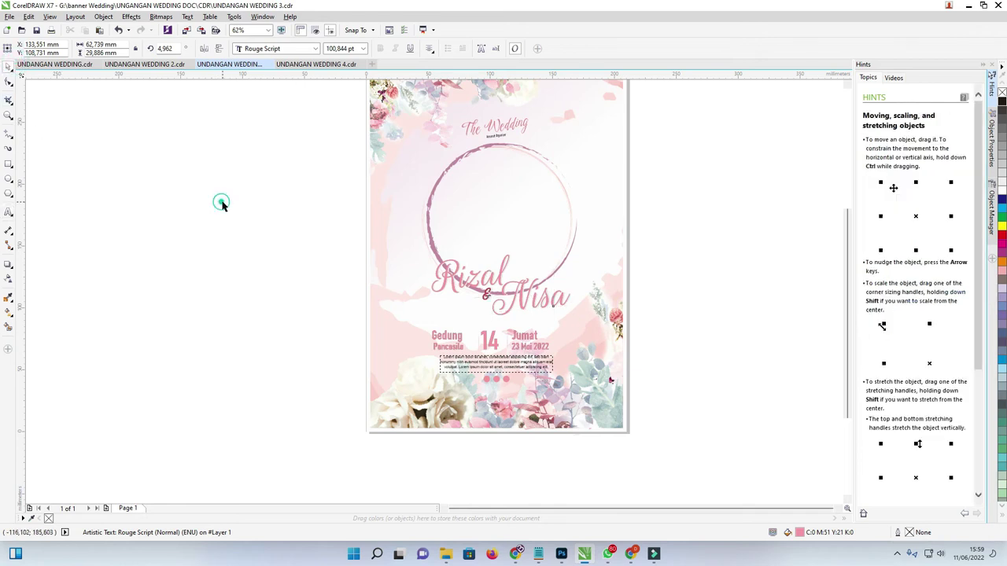
Draw a circle about 103 mm across inside the brush-stroke ring, fill it with 90% black and remove its outline.
click(558, 182)
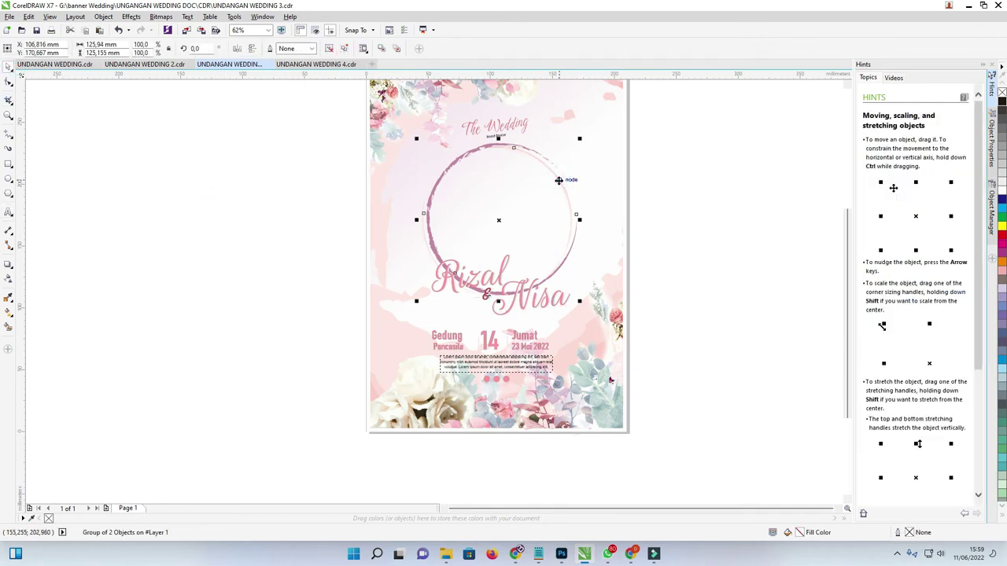
click(9, 181)
drag(498, 220, 554, 272)
key(ctrl+z)
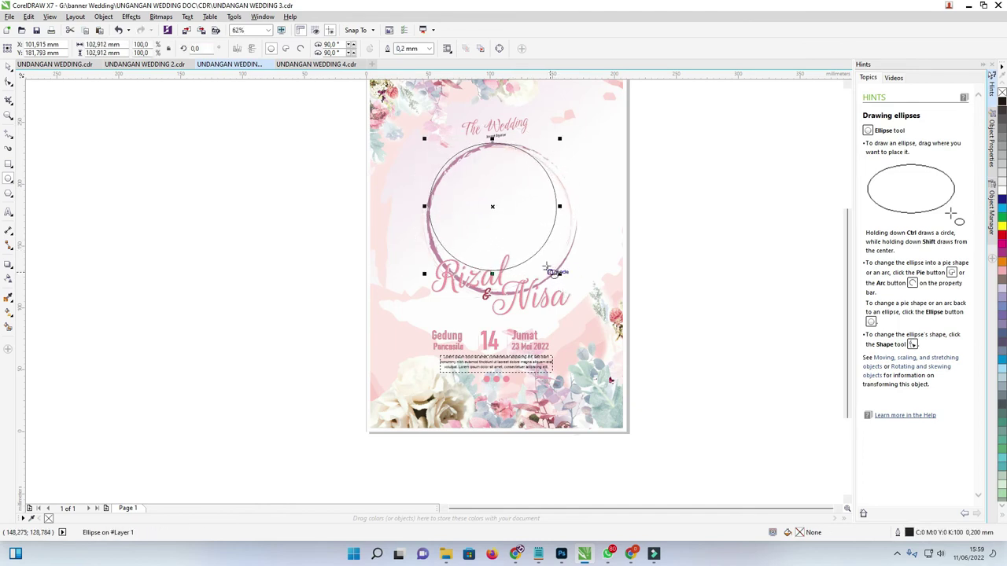
click(1001, 108)
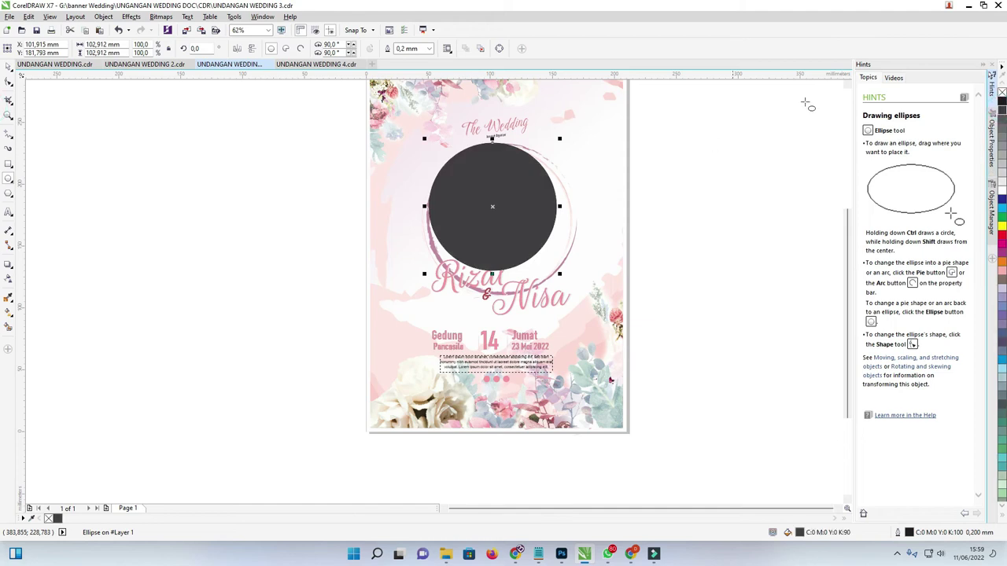
right_click(1001, 93)
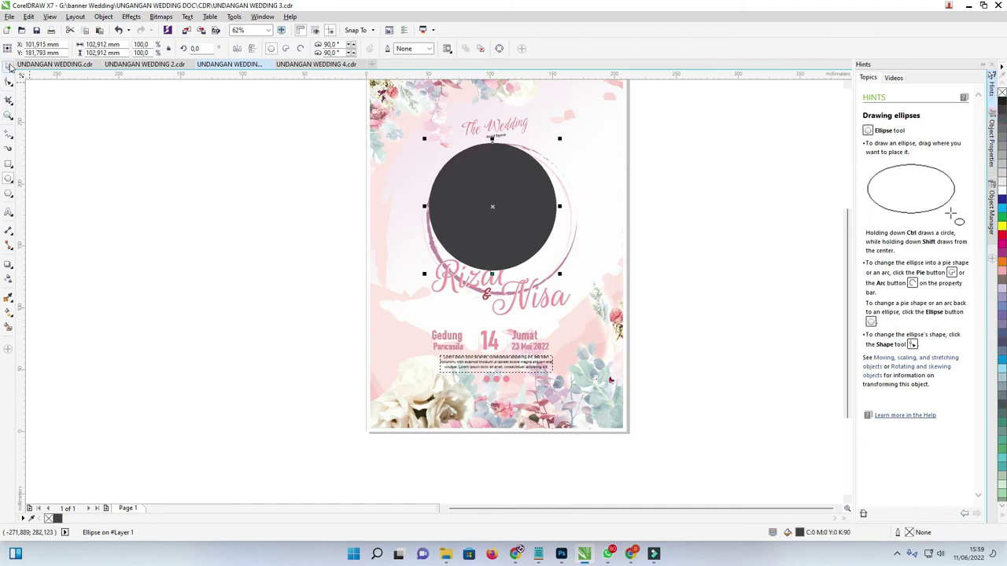
Enlarge the dark circle to about 118.5 mm across and move it to fit the brush-stroke ring.
click(9, 67)
drag(522, 180, 532, 191)
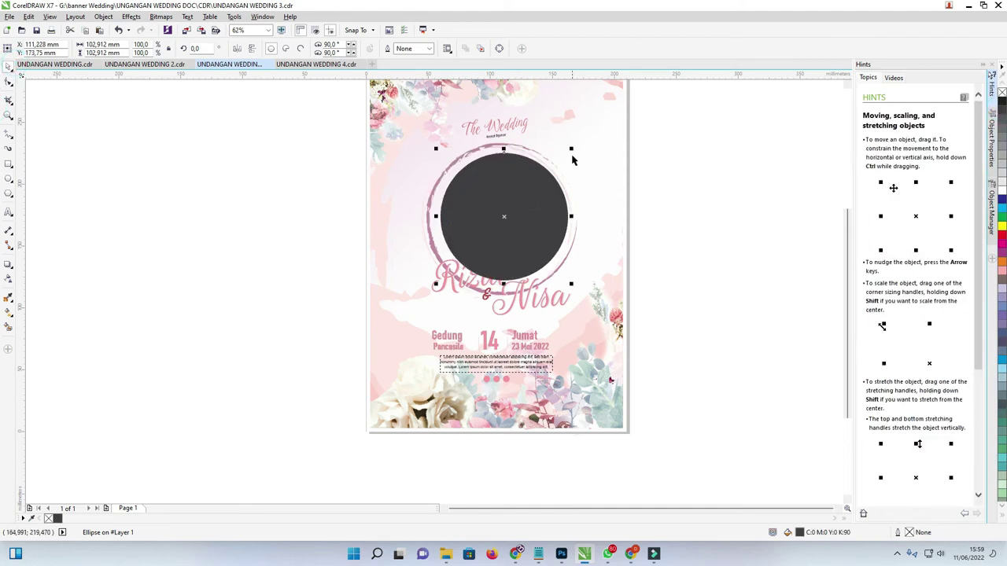
drag(574, 149, 579, 147)
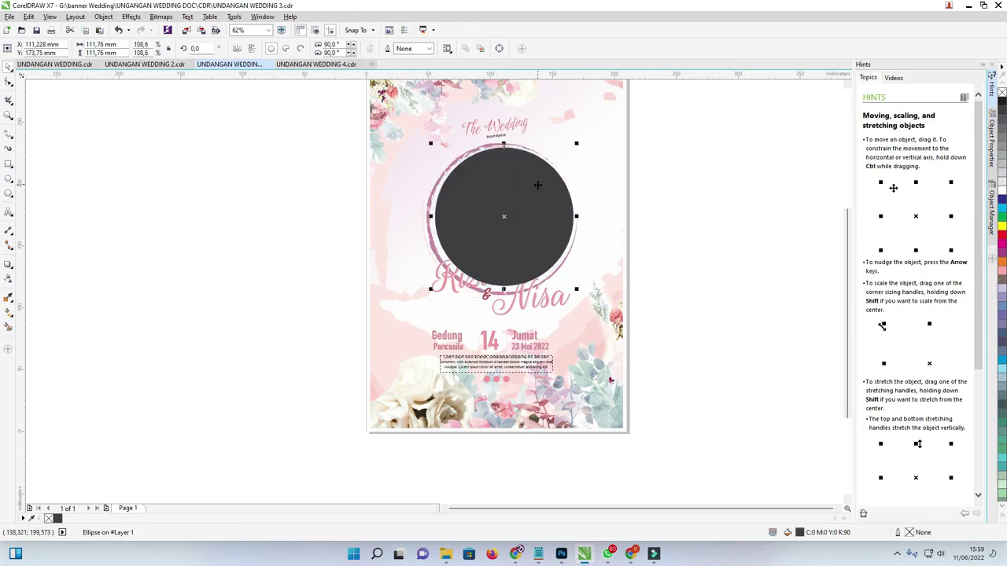
drag(534, 183, 530, 180)
drag(571, 291, 575, 296)
drag(531, 249, 534, 249)
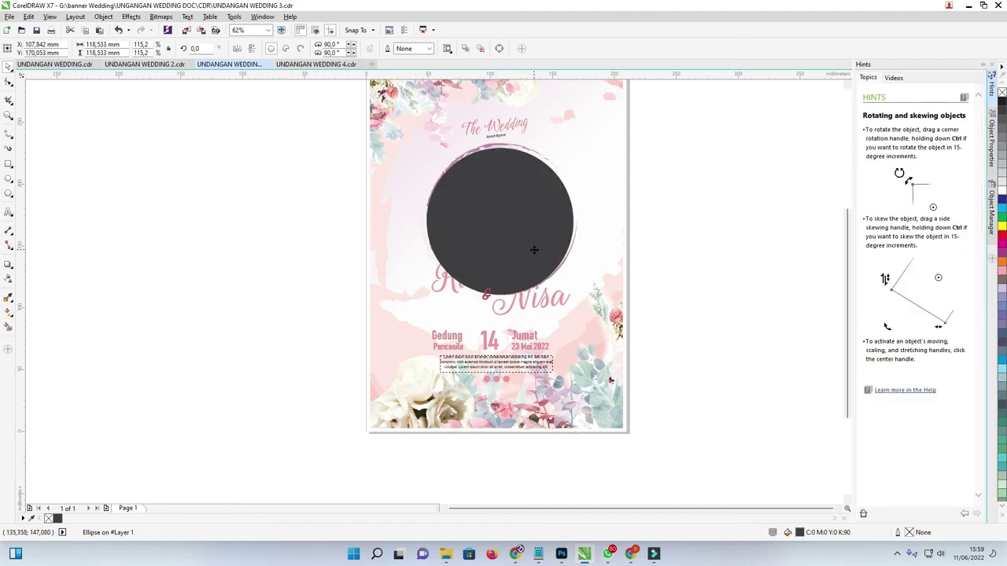
Move the dark circle back in the stacking order, behind the brush-stroke ring and the couple's names.
key(ctrl+Page_Down)
key(ctrl+Page_Down)
key(ctrl+Page_Down)
key(ctrl+Page_Down)
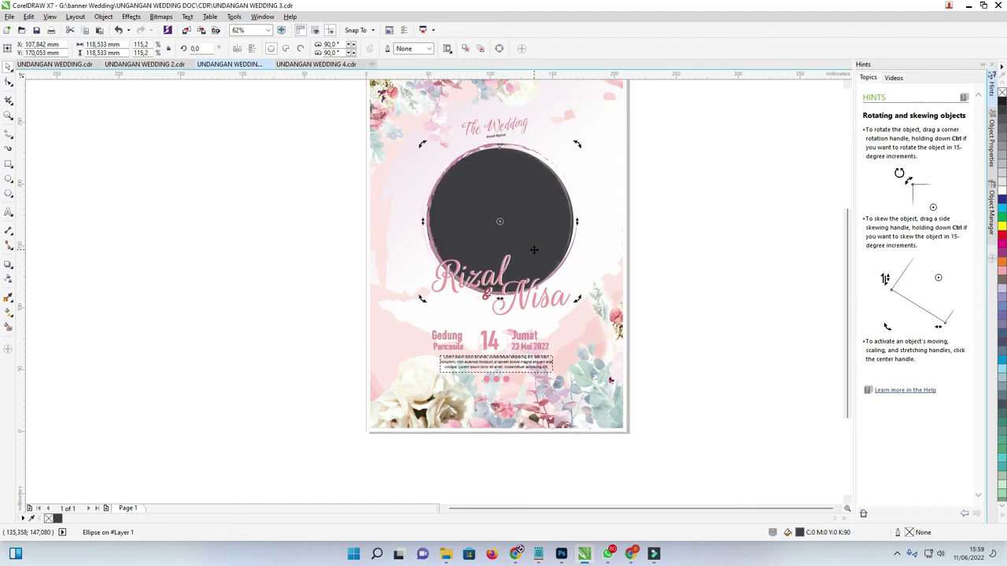
click(254, 246)
Import the photo of the couple in white from the Banner Wedding Ke-1 folder and PowerClip it inside the dark circle.
mouse_move(452, 558)
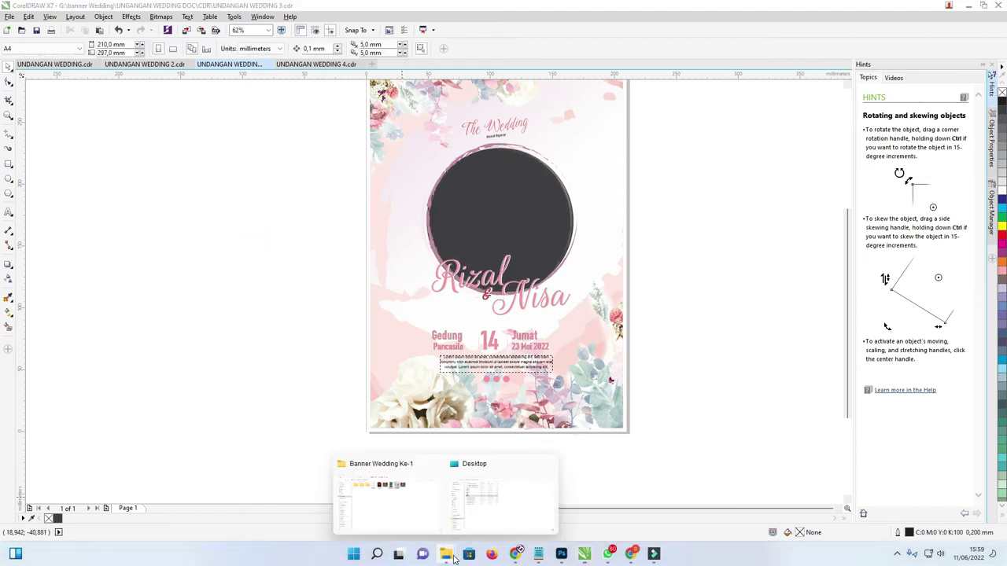
click(398, 496)
drag(576, 106, 668, 245)
right_click(668, 240)
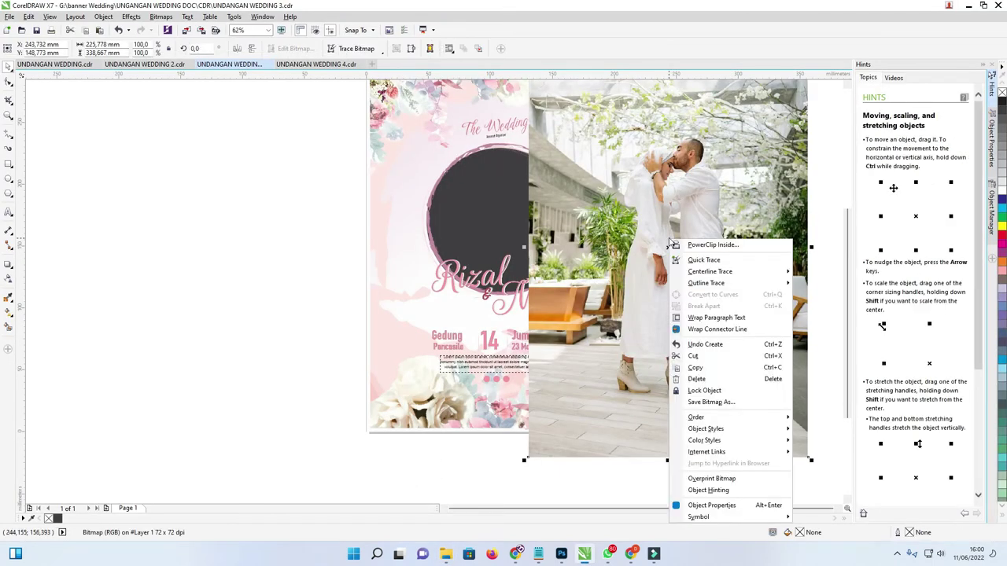
click(692, 245)
click(490, 207)
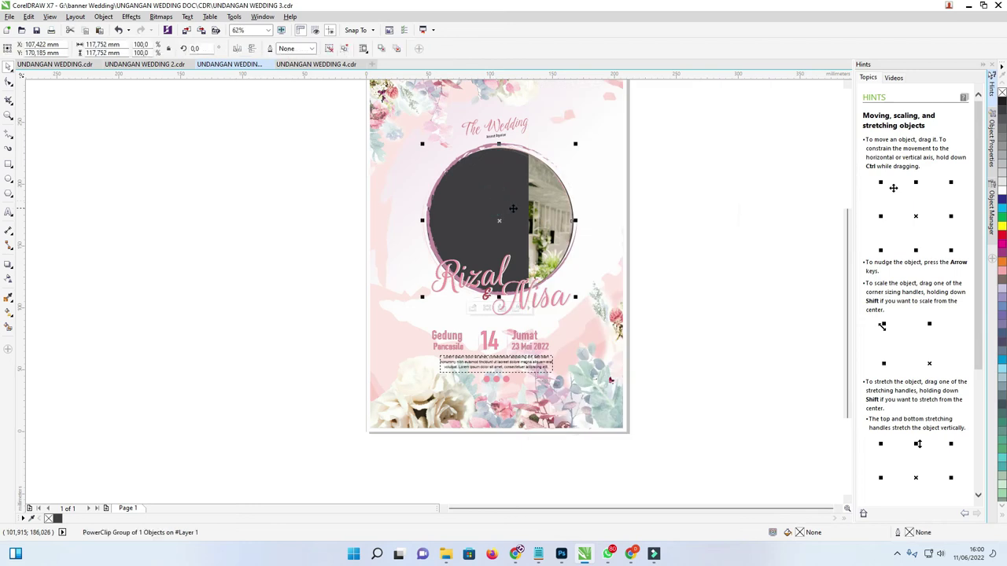
Edit the circle's PowerClip contents so the couple's upper bodies are centred inside the circle, and finish editing.
right_click(552, 192)
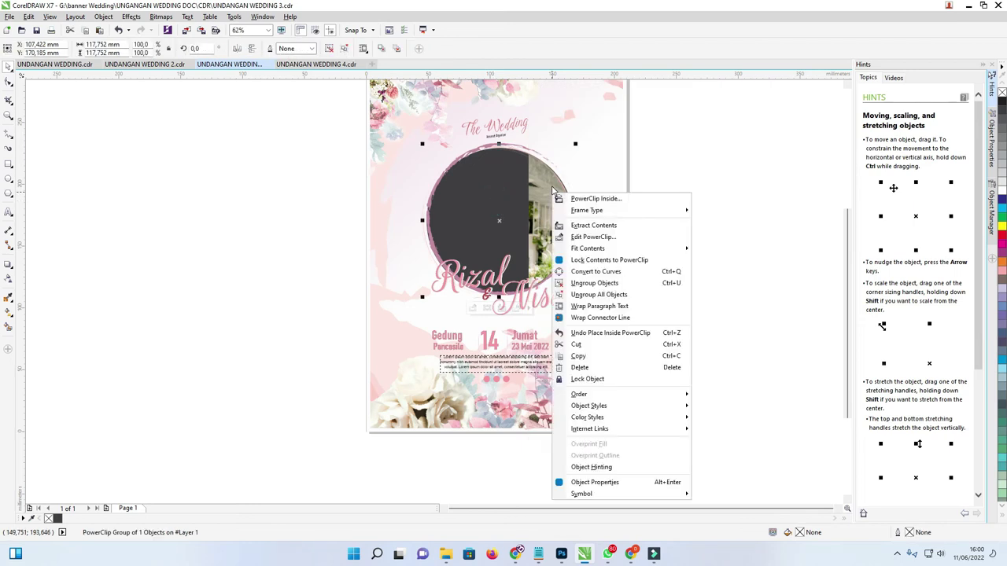
click(593, 237)
drag(565, 211, 431, 224)
drag(506, 205, 510, 229)
right_click(510, 229)
click(715, 206)
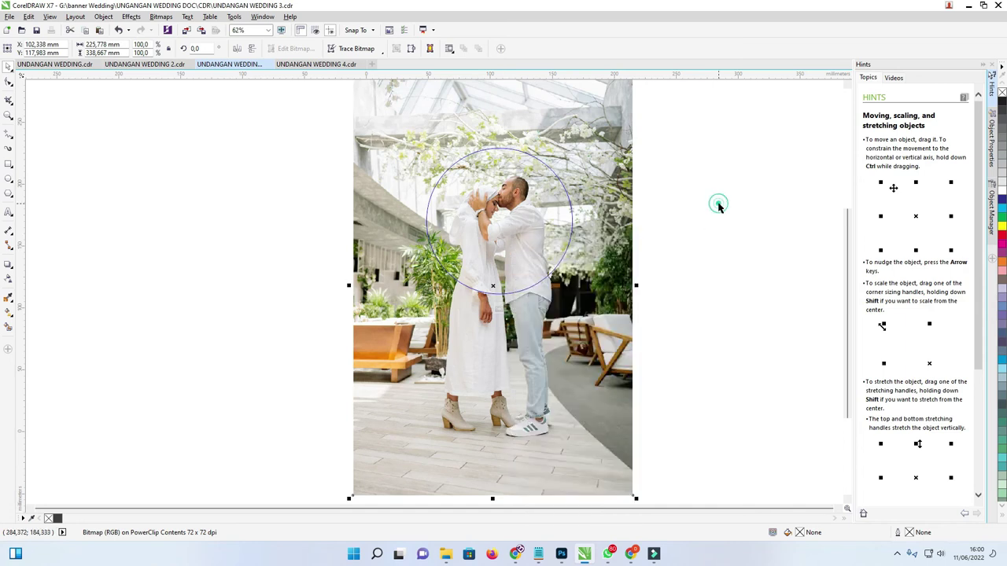
right_click(485, 189)
click(531, 246)
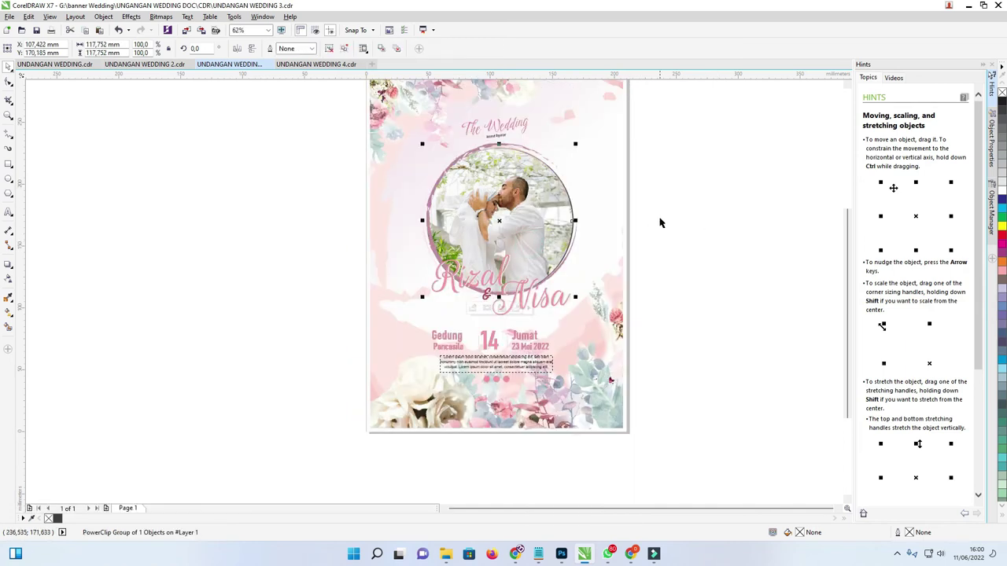
click(673, 212)
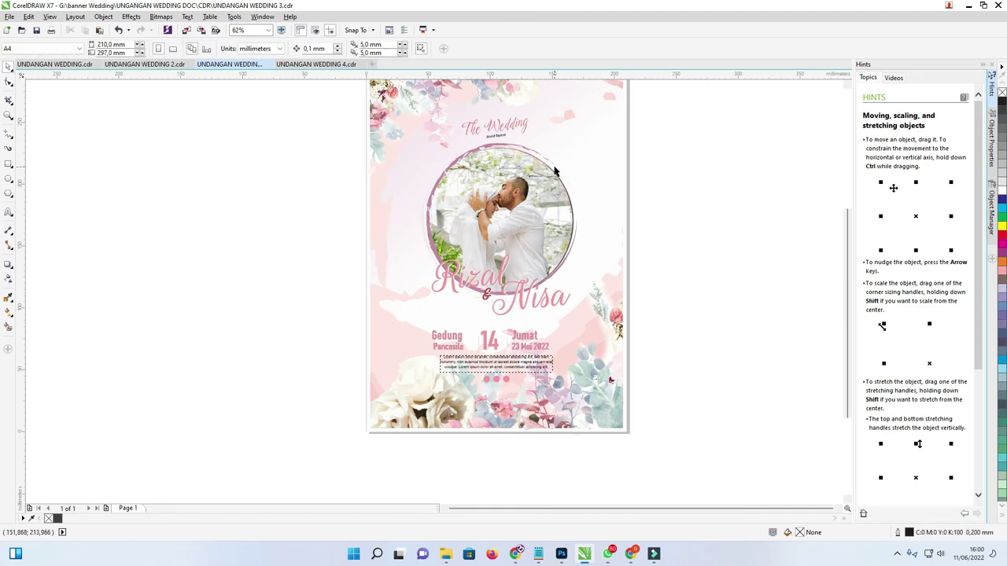
Ungroup the "The Wedding" title group above the circular photo.
click(496, 126)
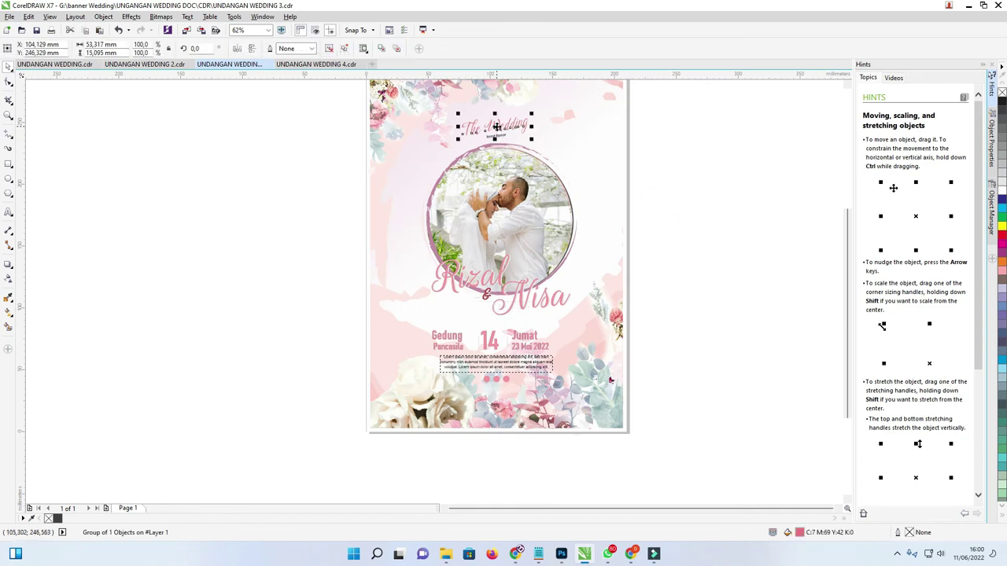
right_click(496, 126)
click(577, 188)
click(685, 158)
Check the fonts used by the upper of the couple's names and the "The Wedding" title.
click(525, 132)
click(454, 275)
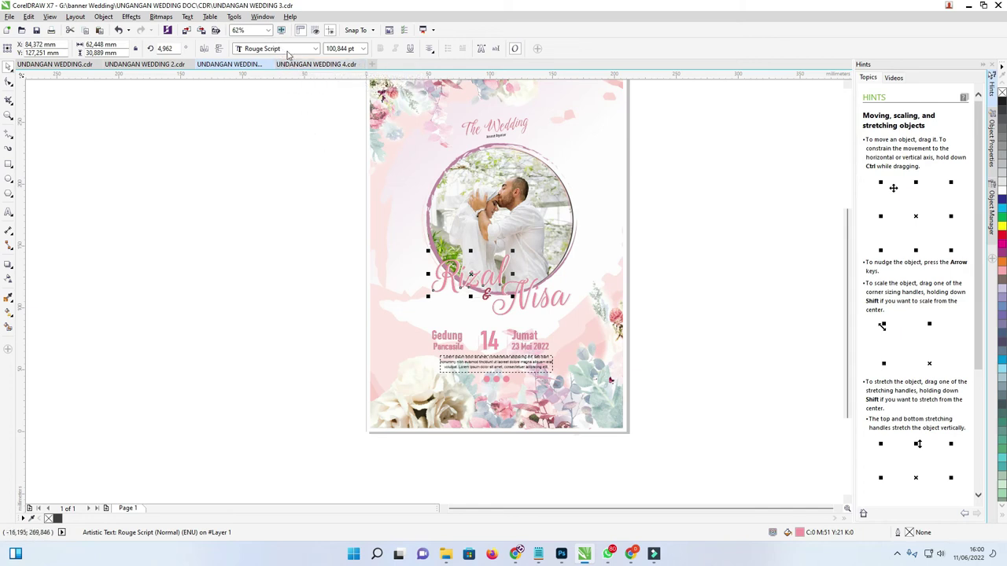
click(495, 127)
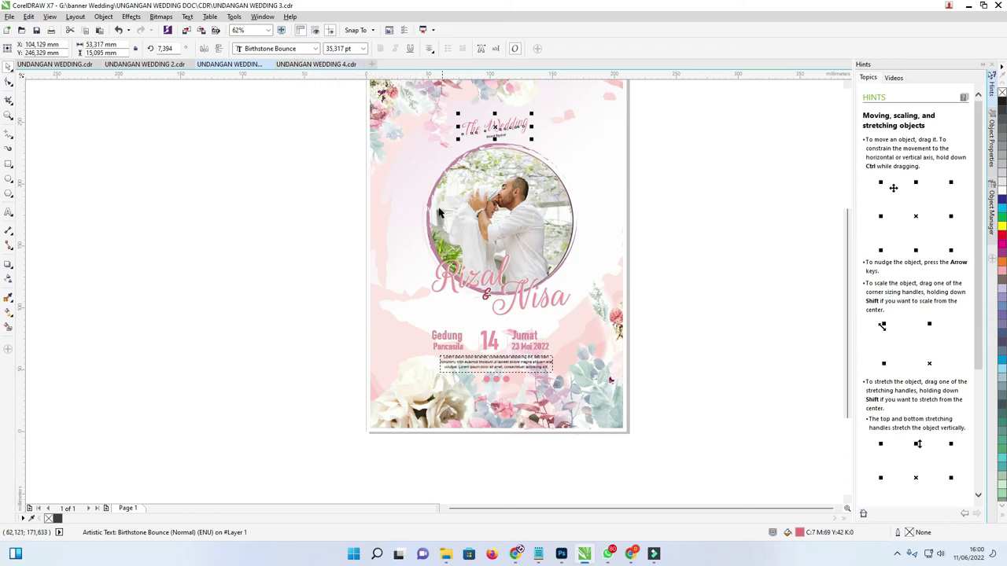
Switch to the document UNDANGAN WEDDING 4.cdr and try moving the white heart shape, undoing the move.
click(315, 64)
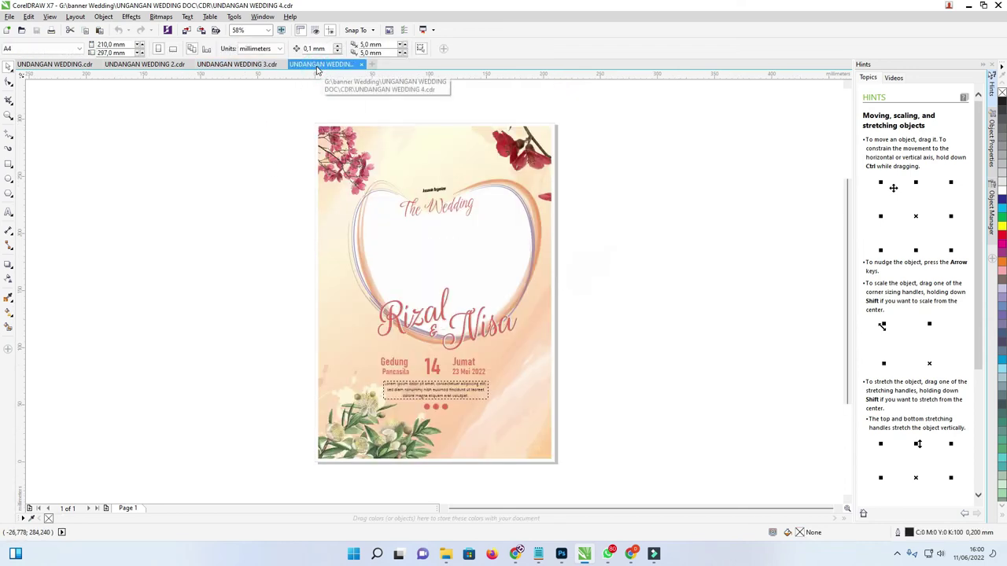
click(434, 206)
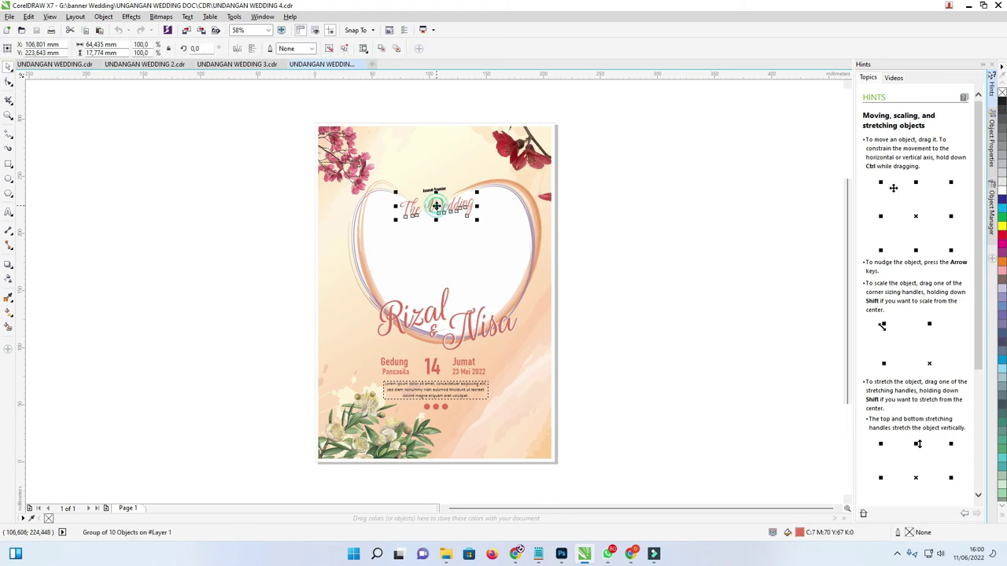
click(445, 235)
drag(463, 247, 432, 249)
key(ctrl+z)
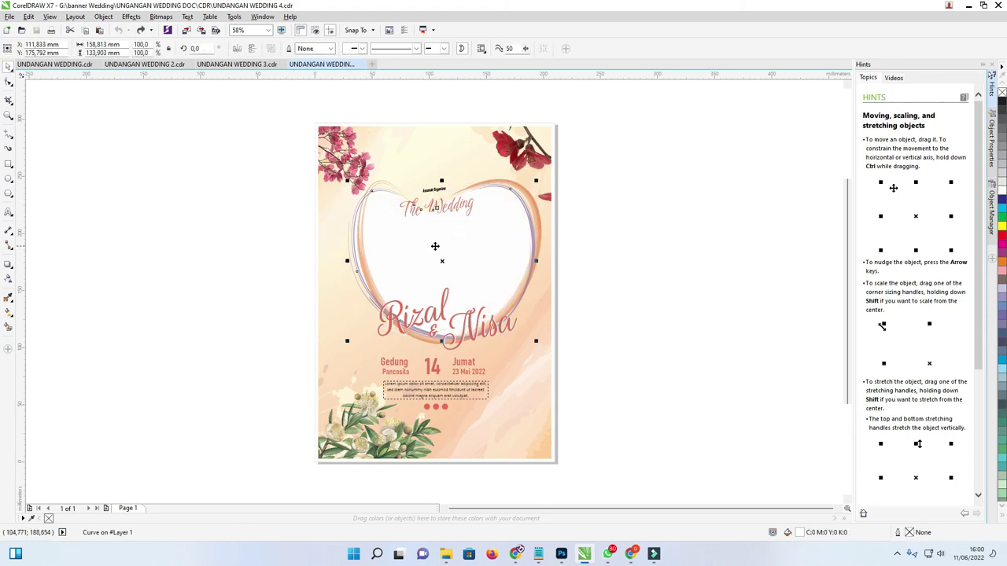
Import the photo of the couple in white from the Banner Wedding Ke-1 folder and place it beside the invitation page.
click(240, 236)
key(alt+Tab)
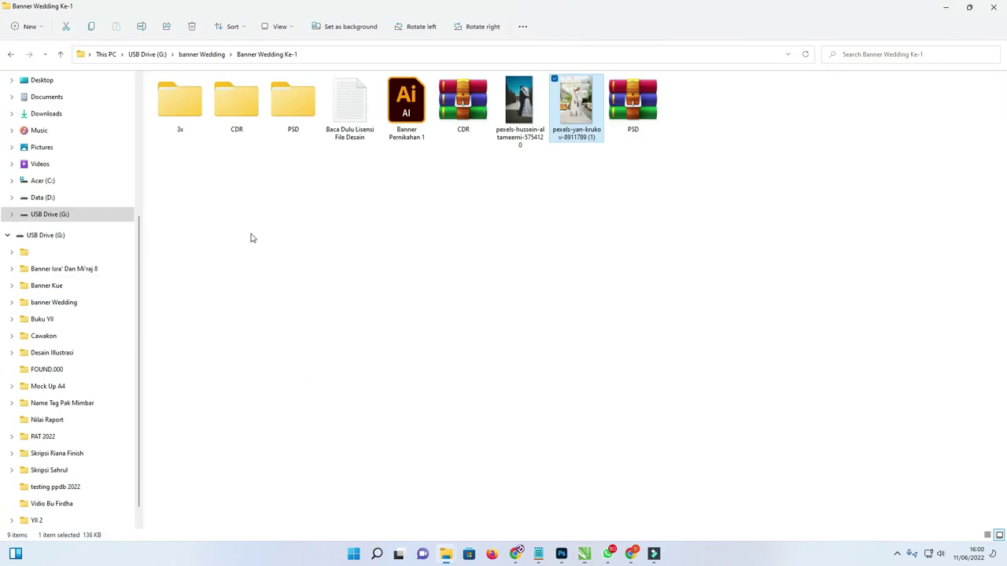
drag(568, 124, 690, 228)
key(alt+Tab)
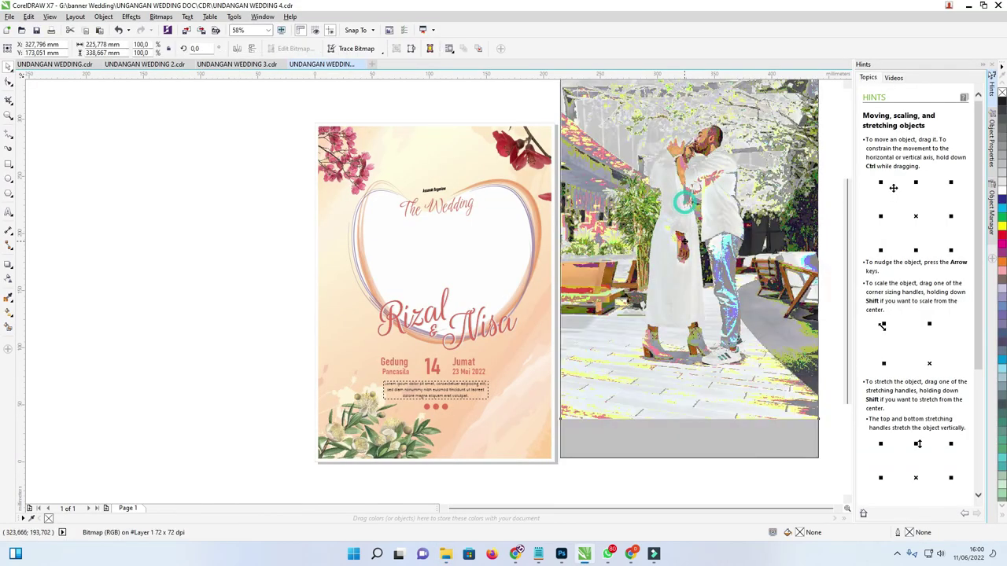
Try moving the invitation's background sideways off the page and undo it.
click(439, 159)
drag(438, 154, 300, 156)
key(ctrl+z)
key(ctrl+z)
Move the couple's photo slightly further away from the invitation page.
scroll(389, 243, up, 3)
scroll(389, 242, down, 5)
click(519, 233)
drag(520, 229, 539, 252)
Pull the heart shape, its outline rings and the background layers apart to show that they are separate objects.
drag(434, 254, 356, 254)
drag(437, 262, 366, 263)
drag(444, 230, 367, 231)
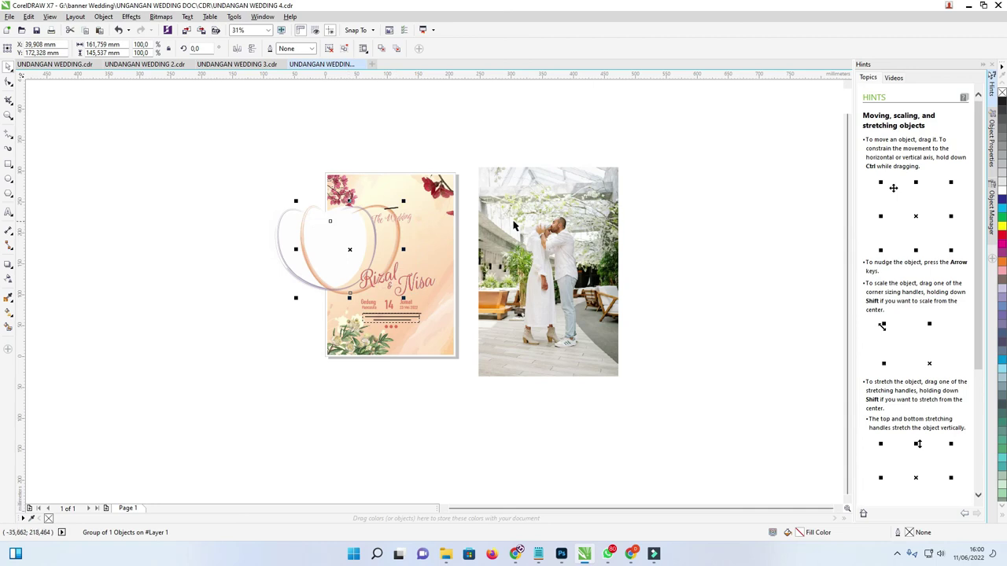
click(440, 251)
drag(441, 252, 563, 376)
ctrl+click(443, 202)
drag(443, 202, 211, 173)
ctrl+click(549, 418)
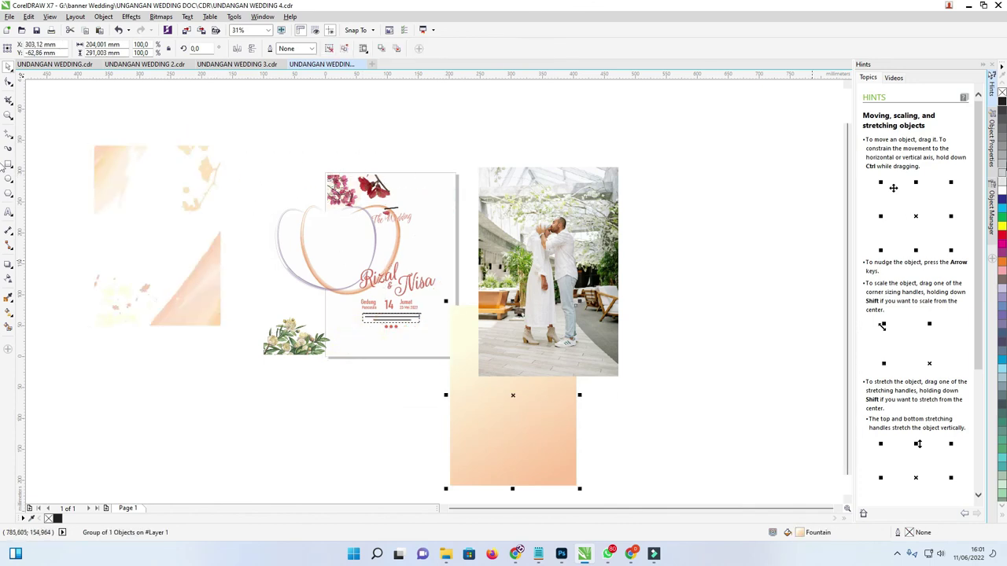
Undo the moves of the background layers, the outline rings and the white heart shape.
key(ctrl+z)
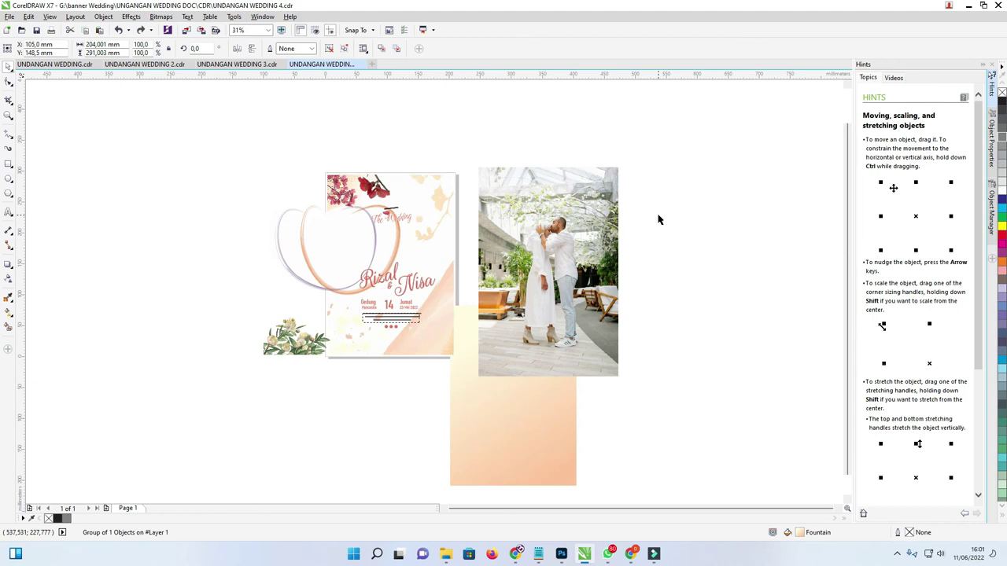
key(ctrl+z)
key(ctrl+z)
key(ctrl+z)
key(ctrl+z)
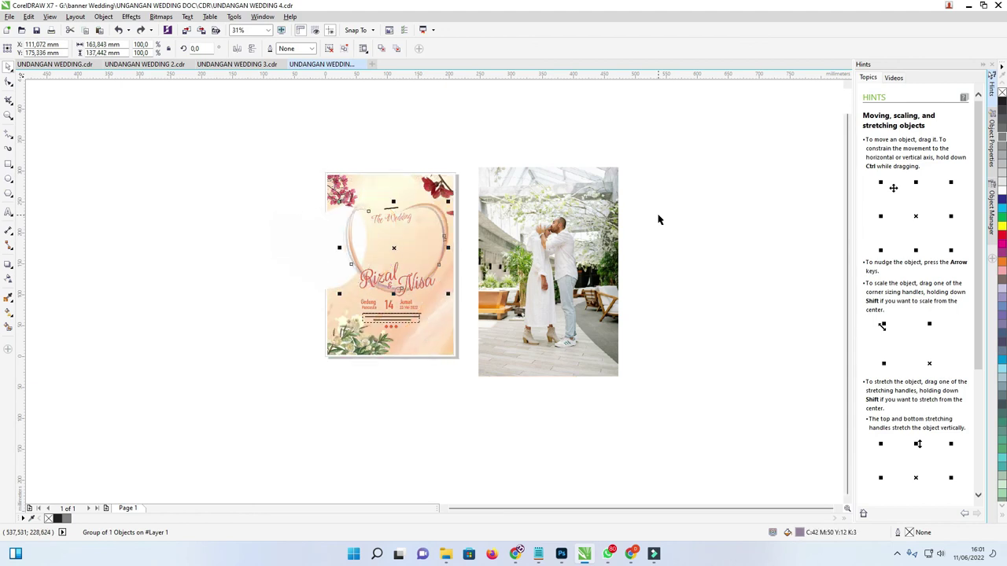
key(ctrl+z)
PowerClip the couple's photo inside the white heart shape.
click(542, 202)
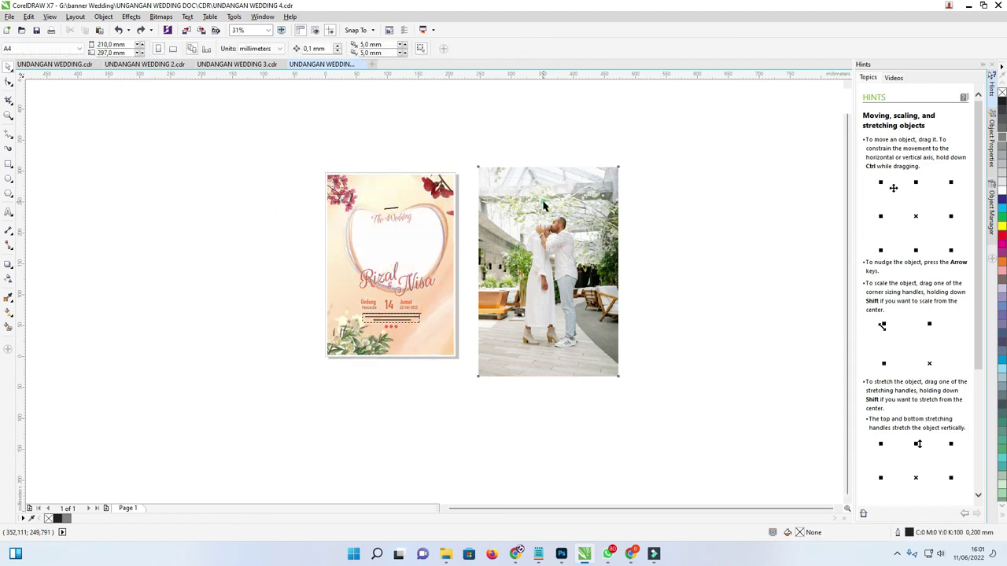
right_click(543, 202)
click(595, 288)
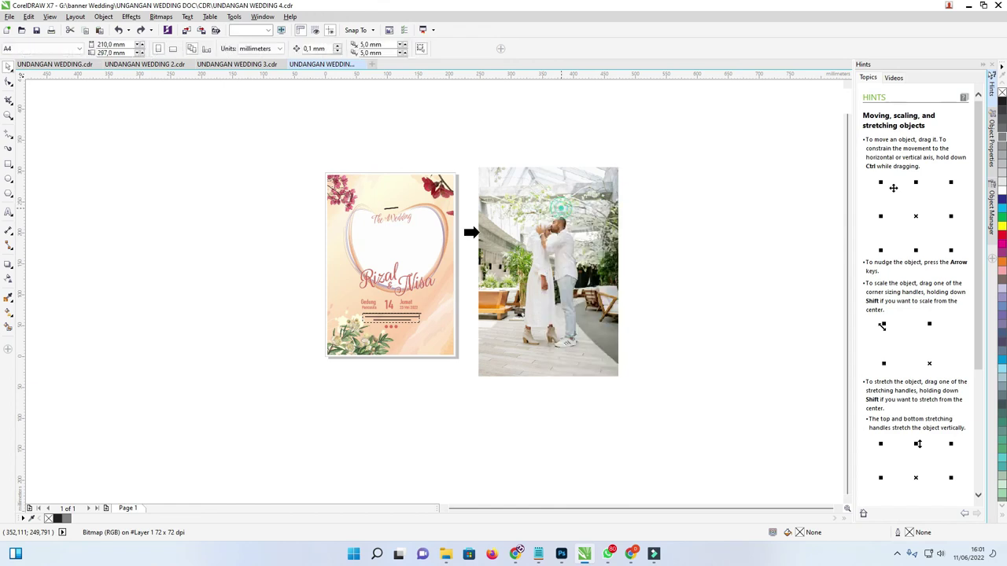
click(392, 240)
Edit the heart's PowerClip contents so the couple's upper bodies show inside the heart, and finish editing.
right_click(394, 246)
click(435, 264)
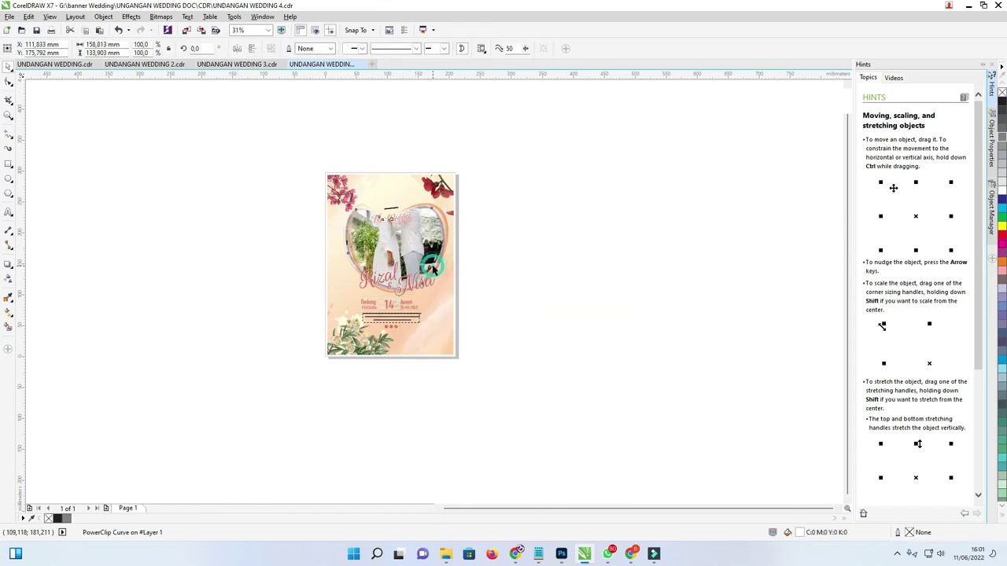
drag(425, 234, 418, 253)
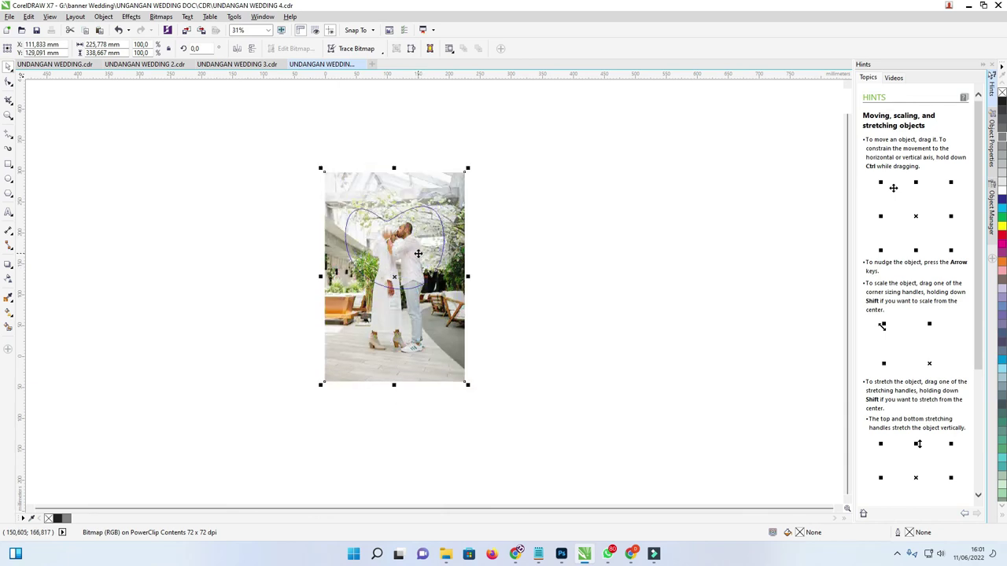
right_click(417, 247)
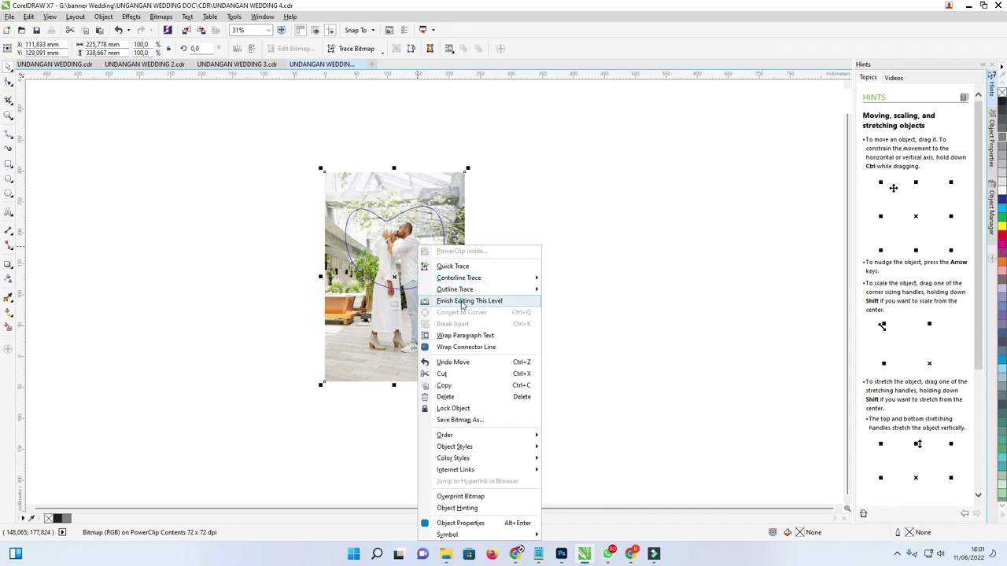
click(462, 299)
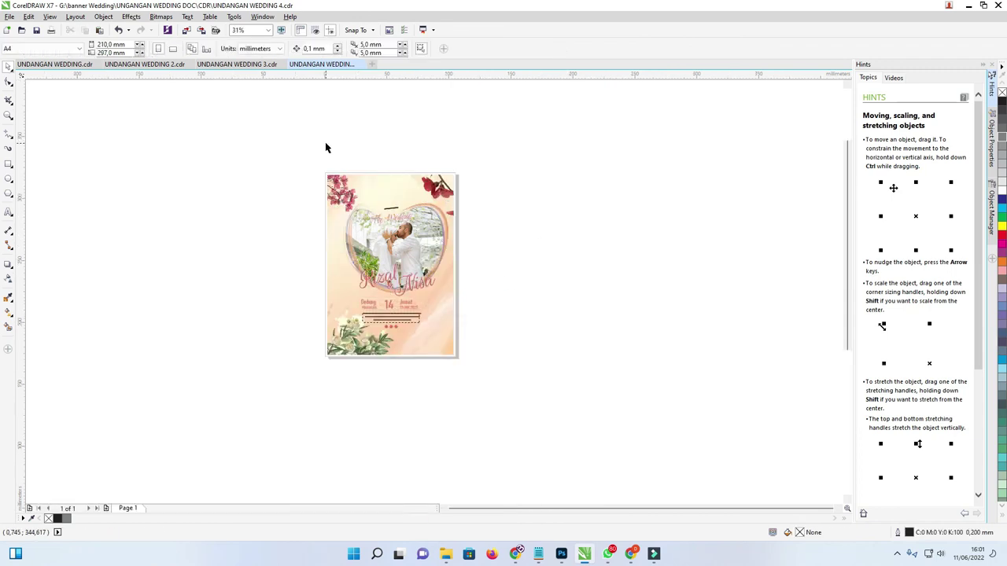
scroll(325, 147, up, 2)
scroll(448, 241, down, 2)
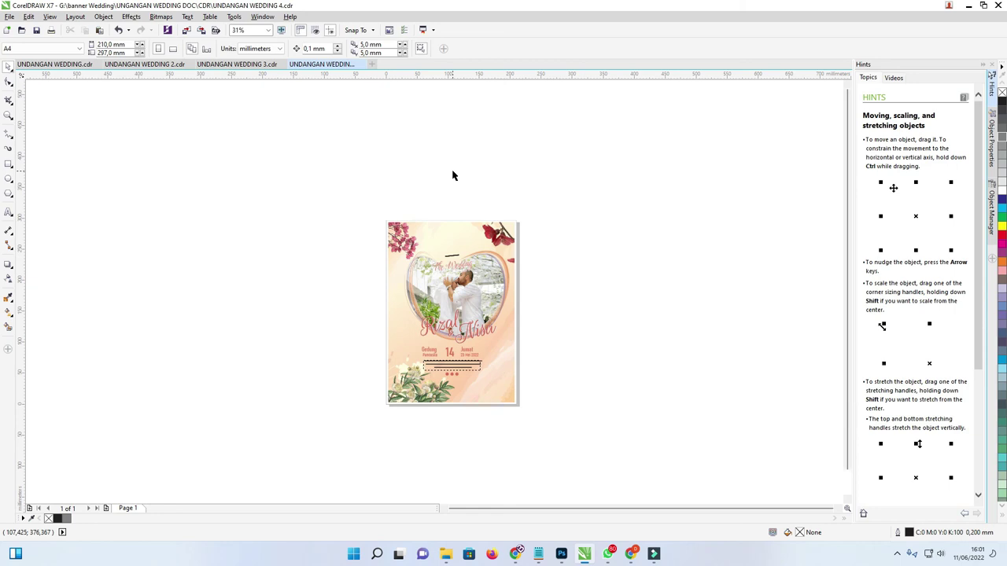
Switch to Photoshop and bring up the Banner Wedding Ke-1 folder in File Explorer.
click(564, 556)
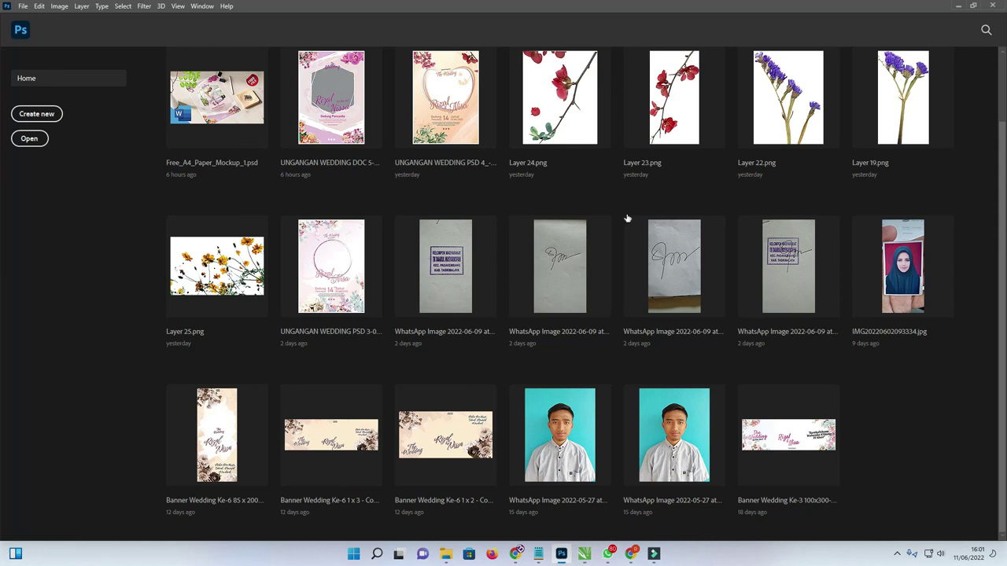
mouse_move(446, 554)
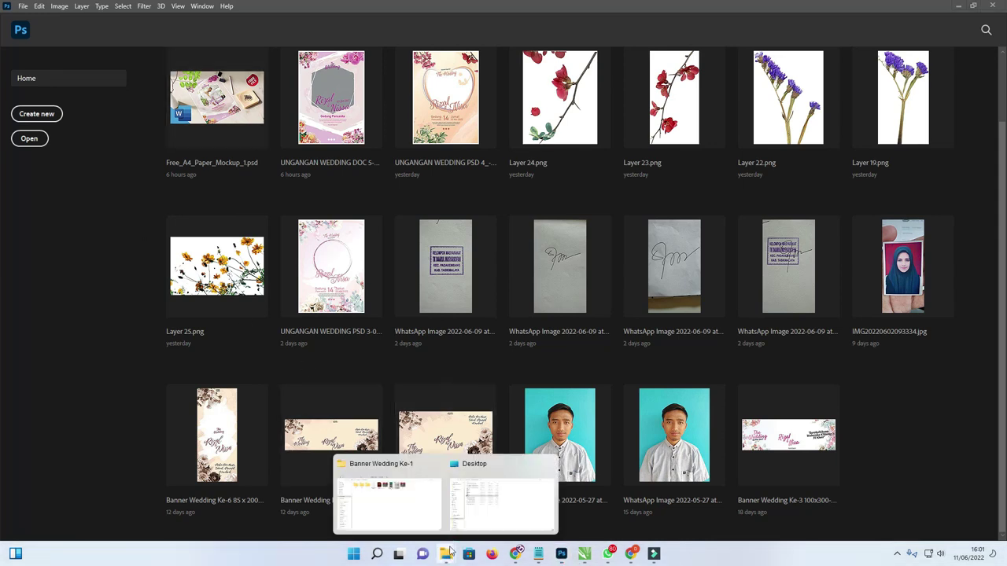
click(438, 521)
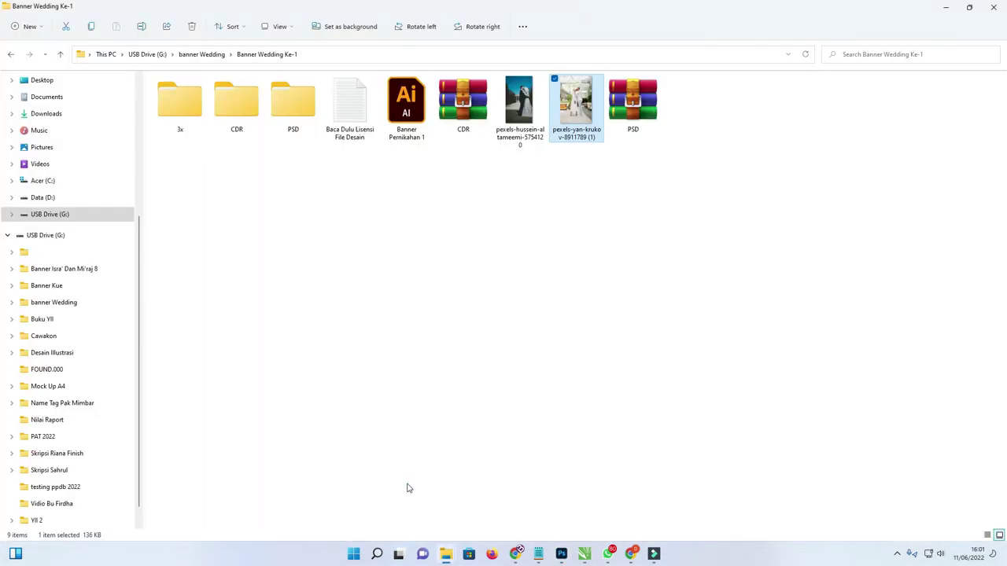